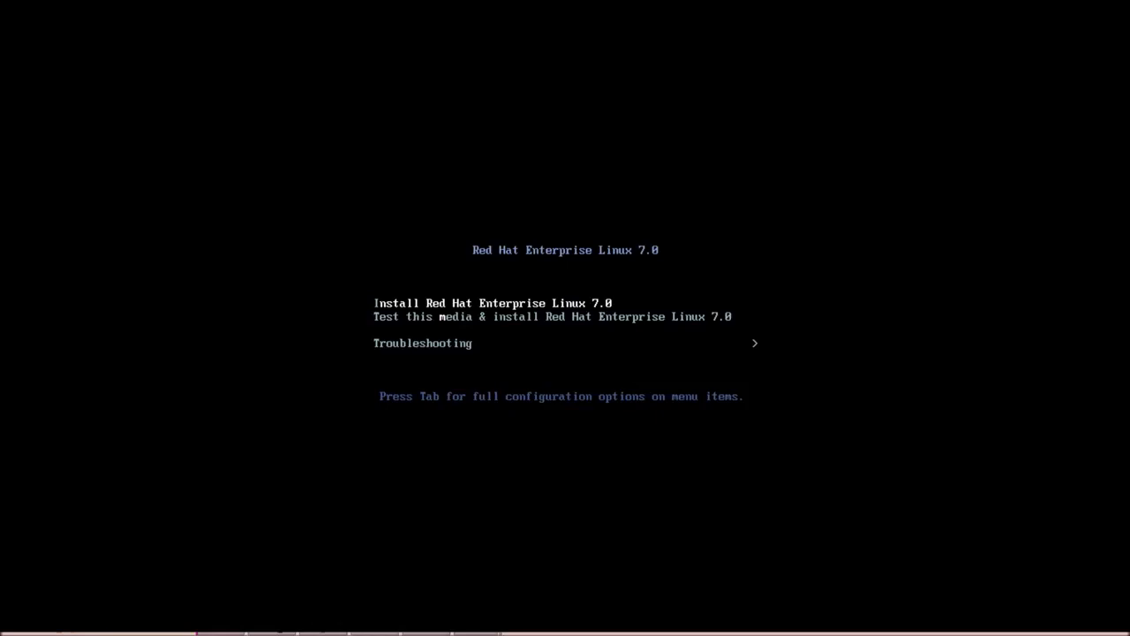
Start the plain 'Install Red Hat Enterprise Linux 7.0' entry from the boot menu.
key("Down")
key("Up")
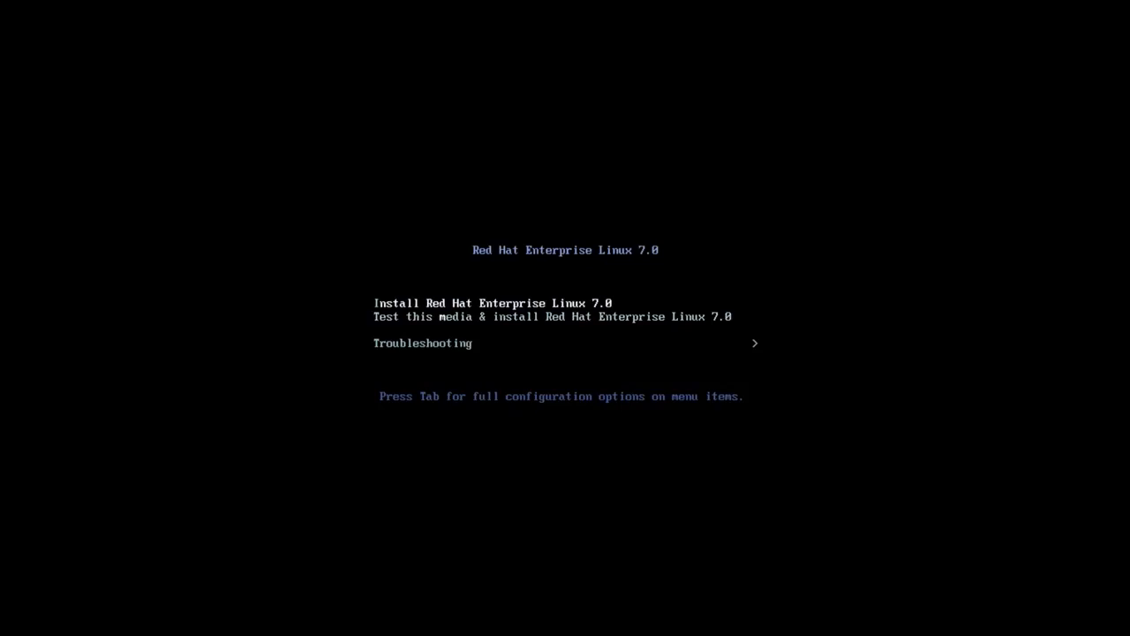
key("Return")
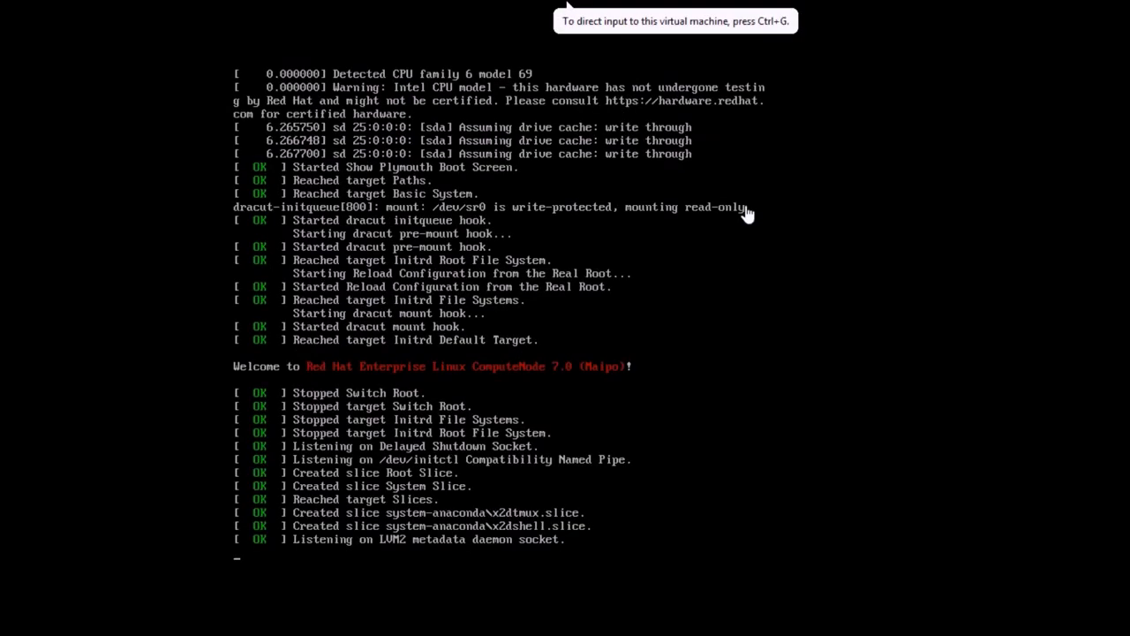
Keep English (United States) as the installation language and continue to the summary.
left_click(747, 214)
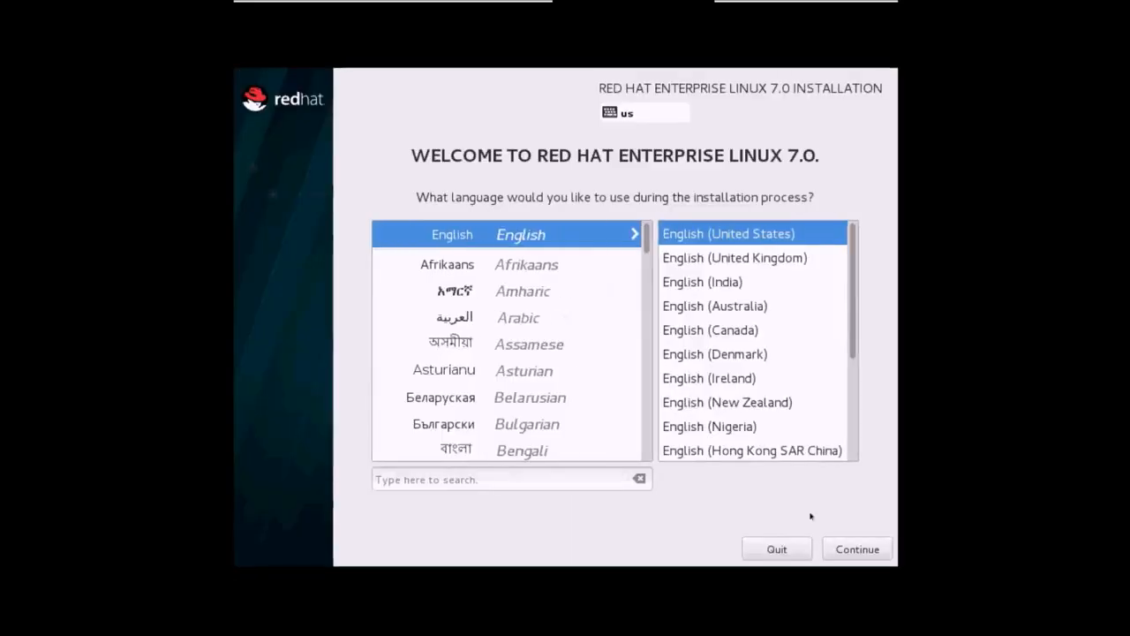
left_click(858, 548)
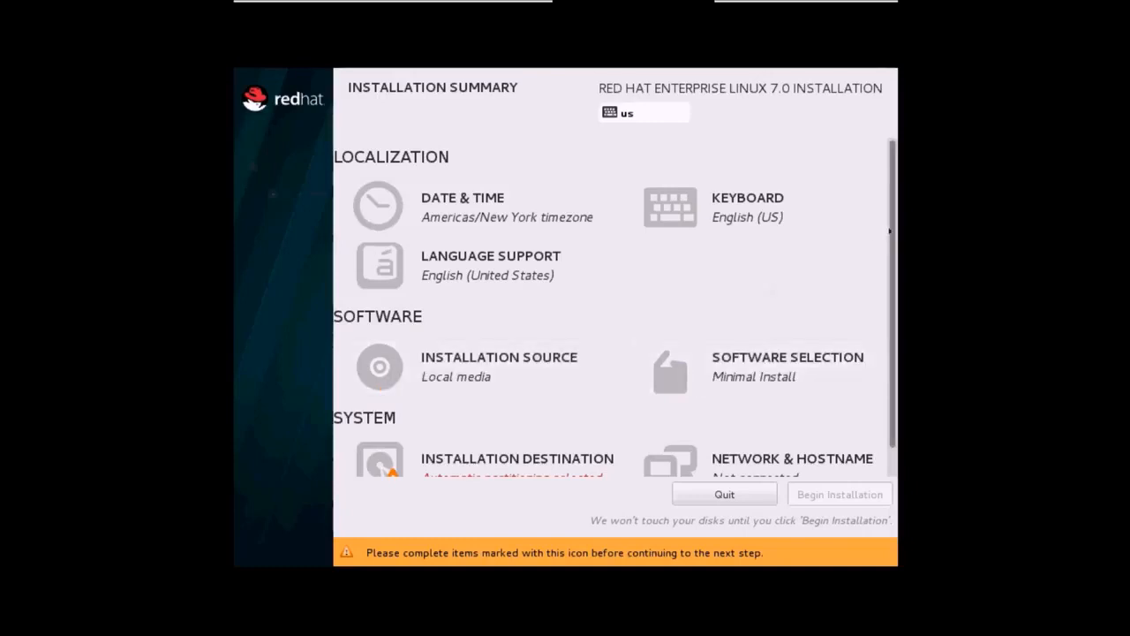
Set the timezone to Asia/Kolkata on the map and bring up Software Selection.
scroll(891, 283, "down", 1)
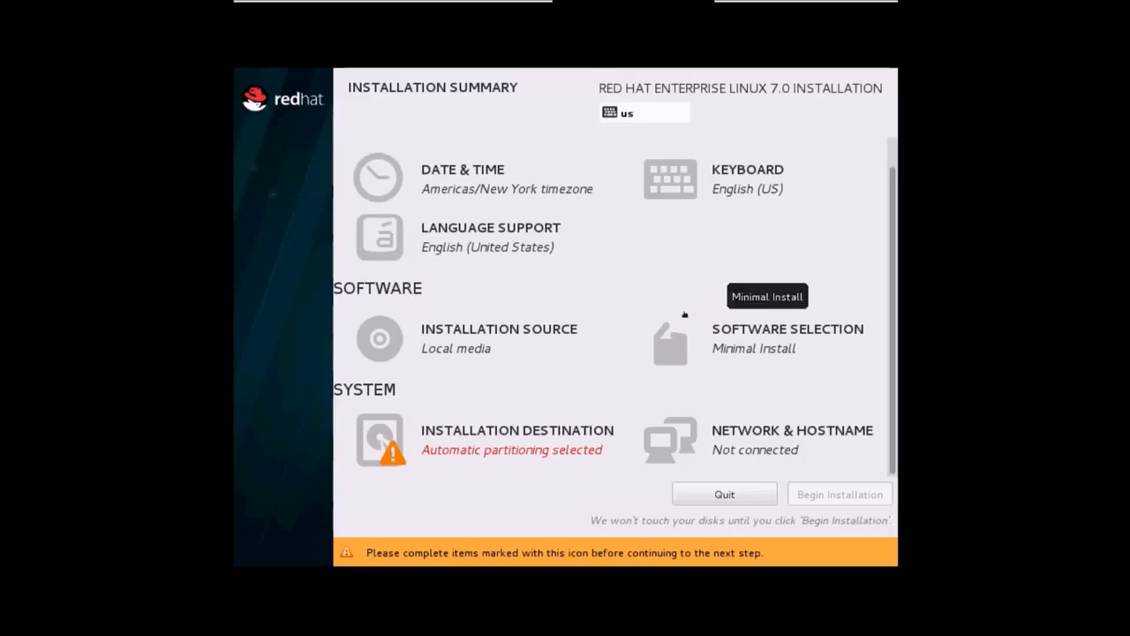
left_click(480, 186)
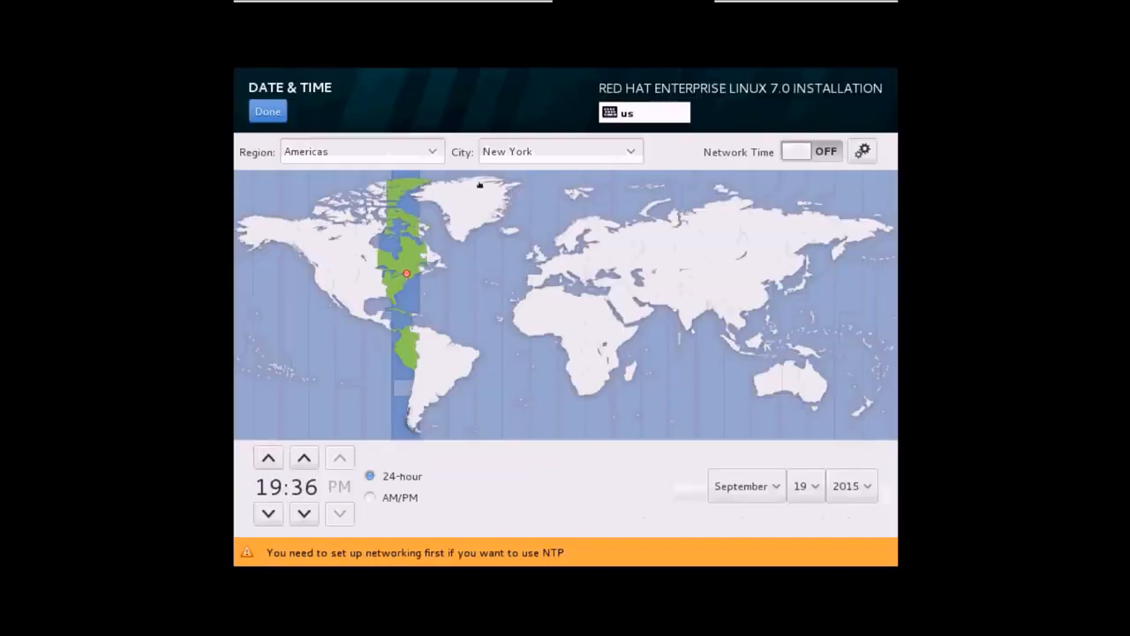
left_click(688, 315)
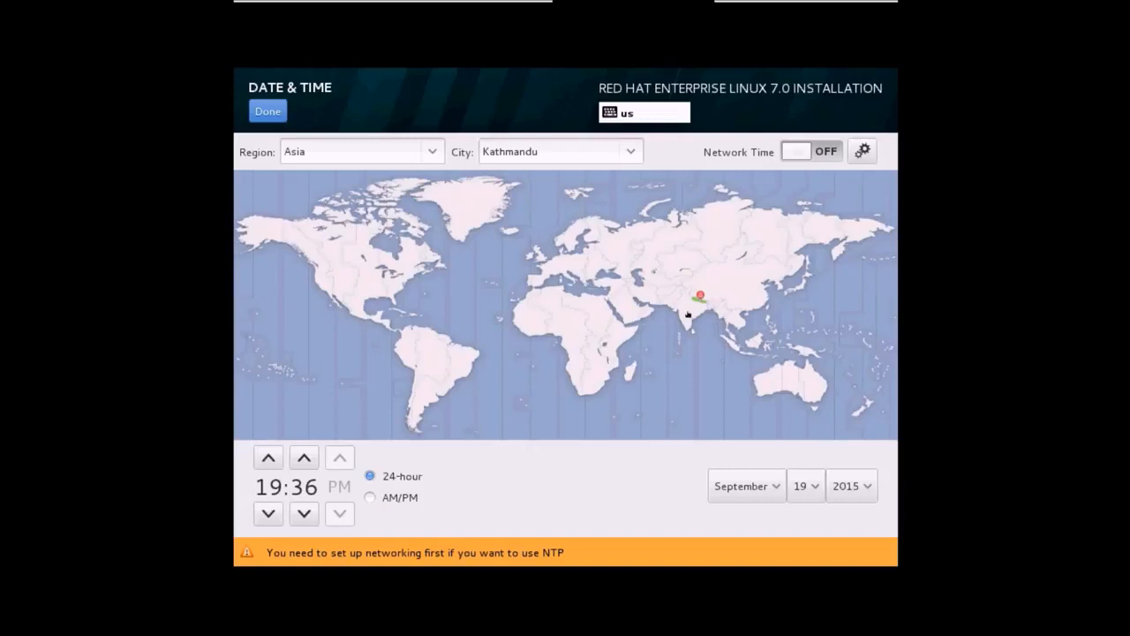
left_click(688, 316)
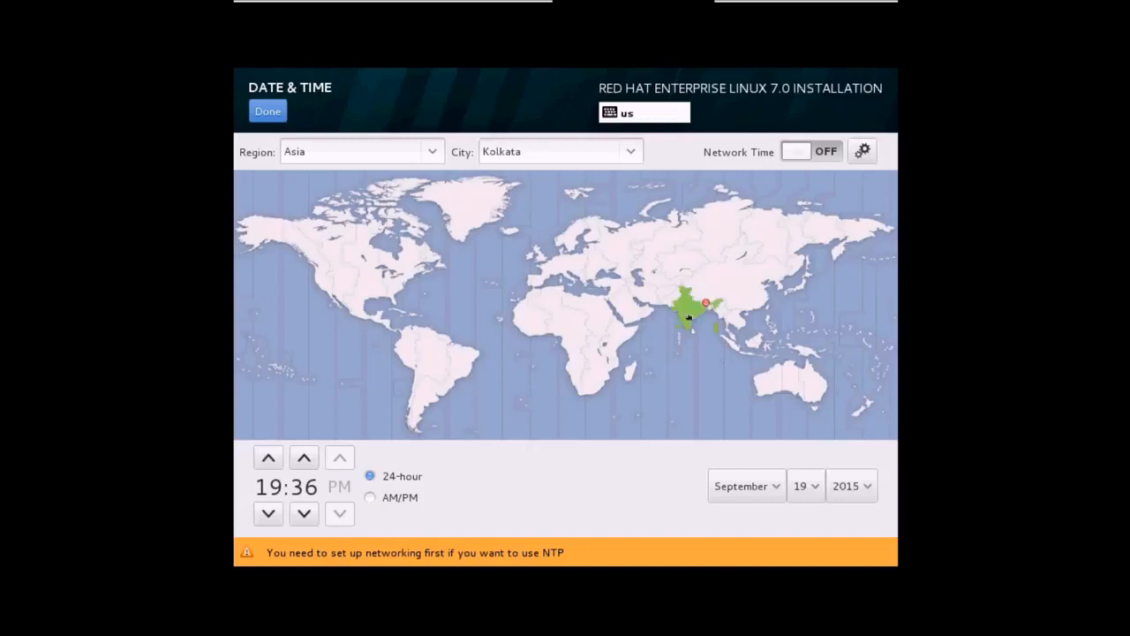
left_click(265, 115)
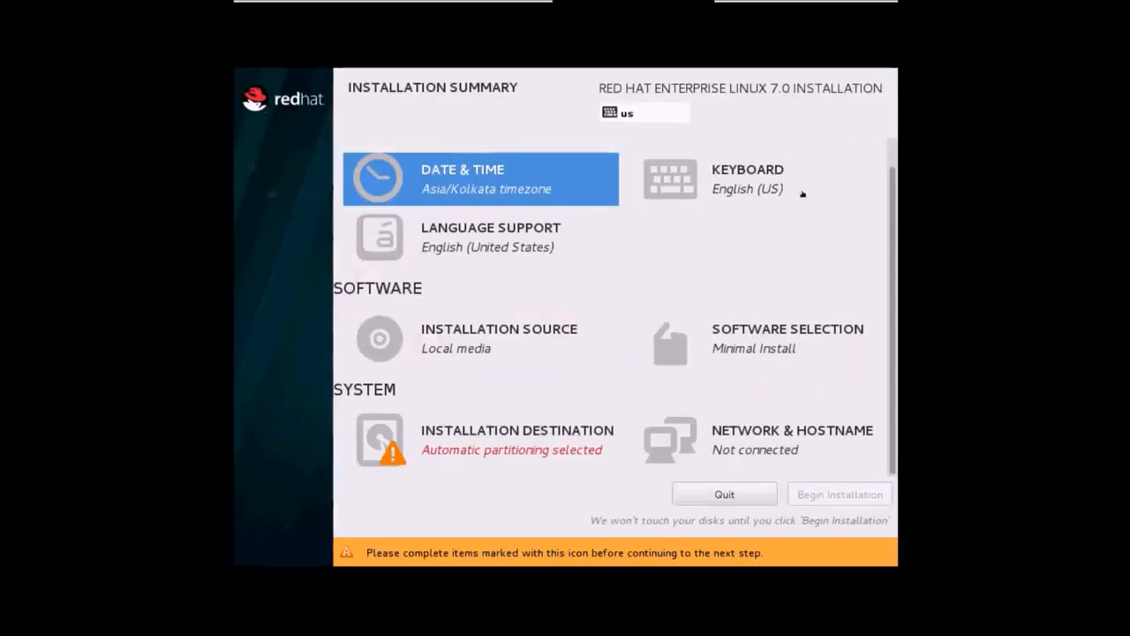
left_click(726, 350)
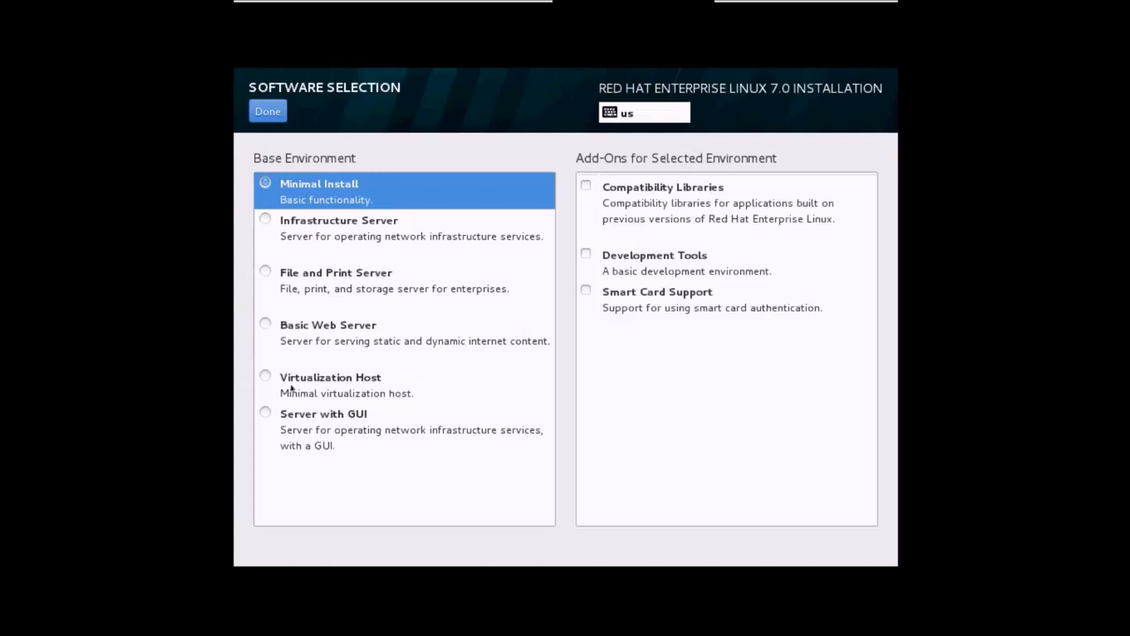
Choose Server with GUI as the base environment, review the add-ons list, and confirm.
left_click(266, 412)
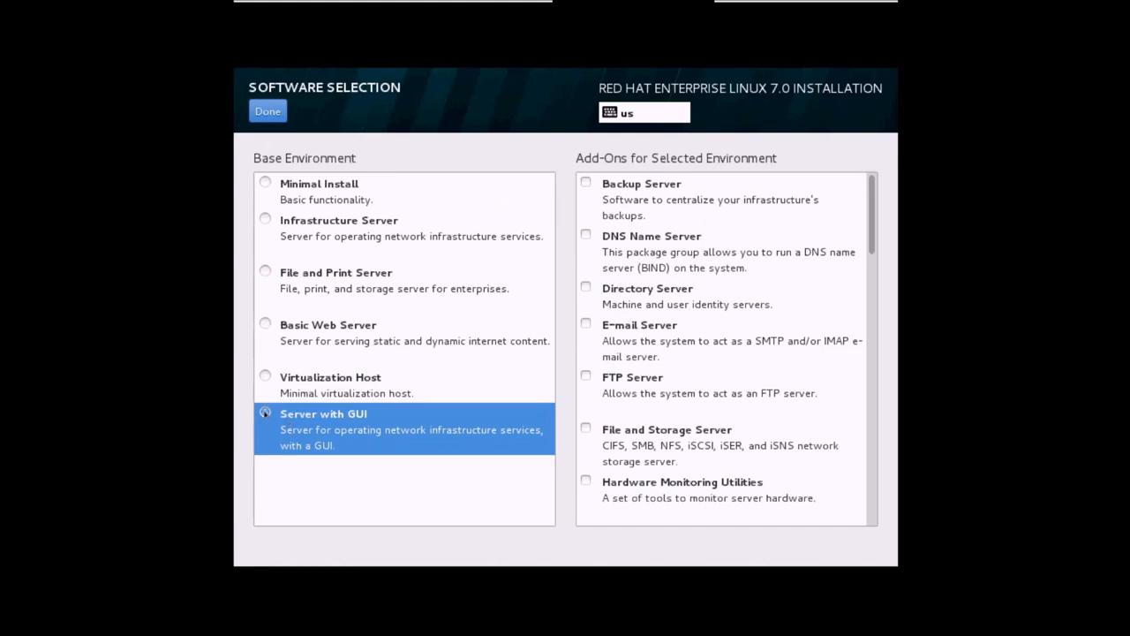
left_click(907, 209)
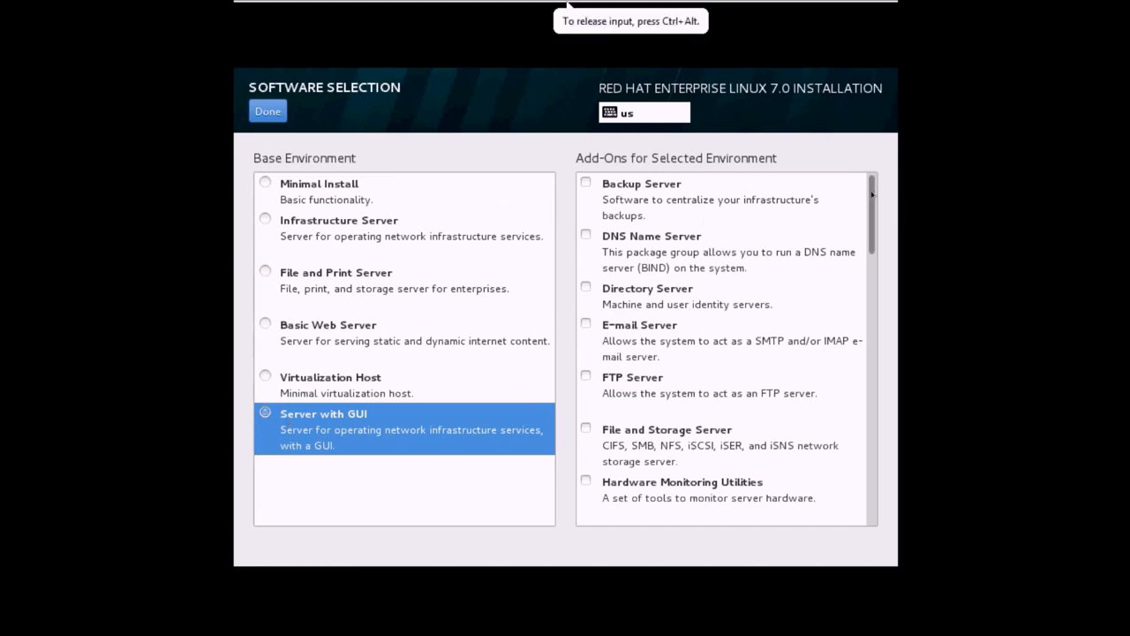
mouse_move(872, 194)
left_mouse_down()
mouse_move(868, 302)
mouse_move(873, 184)
left_mouse_up()
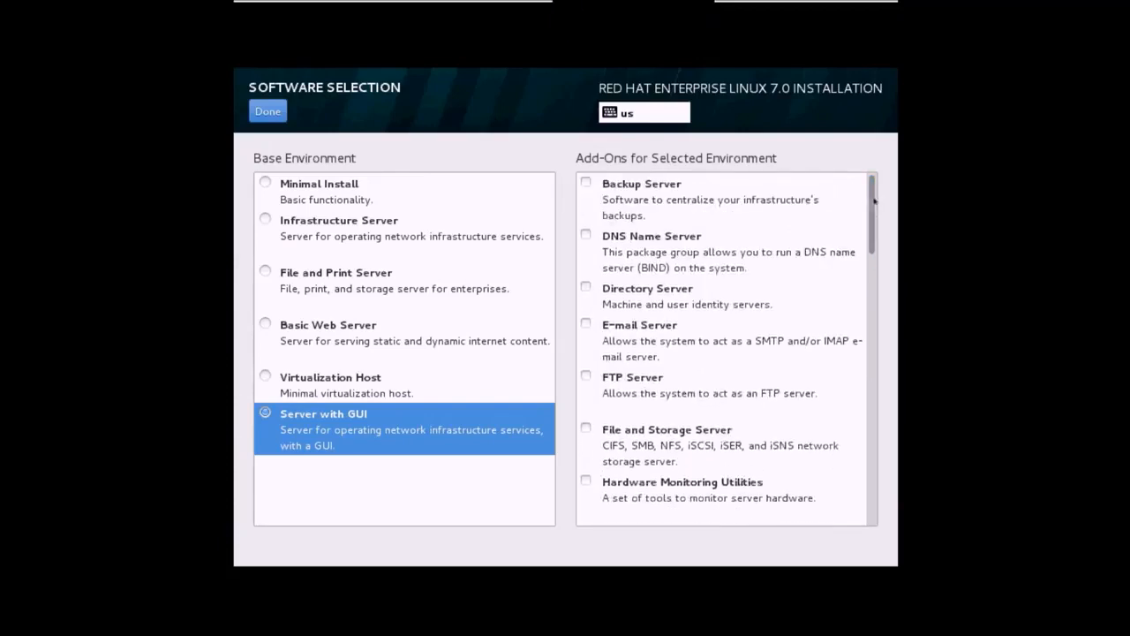
mouse_move(870, 207)
left_mouse_down()
mouse_move(872, 221)
mouse_move(871, 199)
left_mouse_up()
left_click_drag(871, 193, 871, 258)
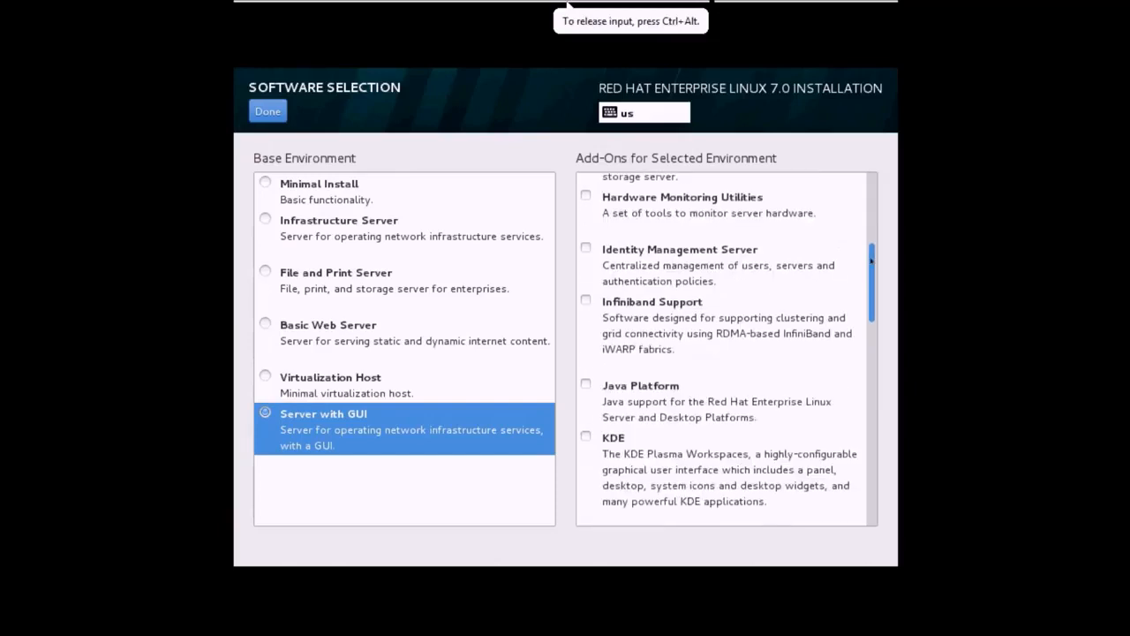
left_click(264, 113)
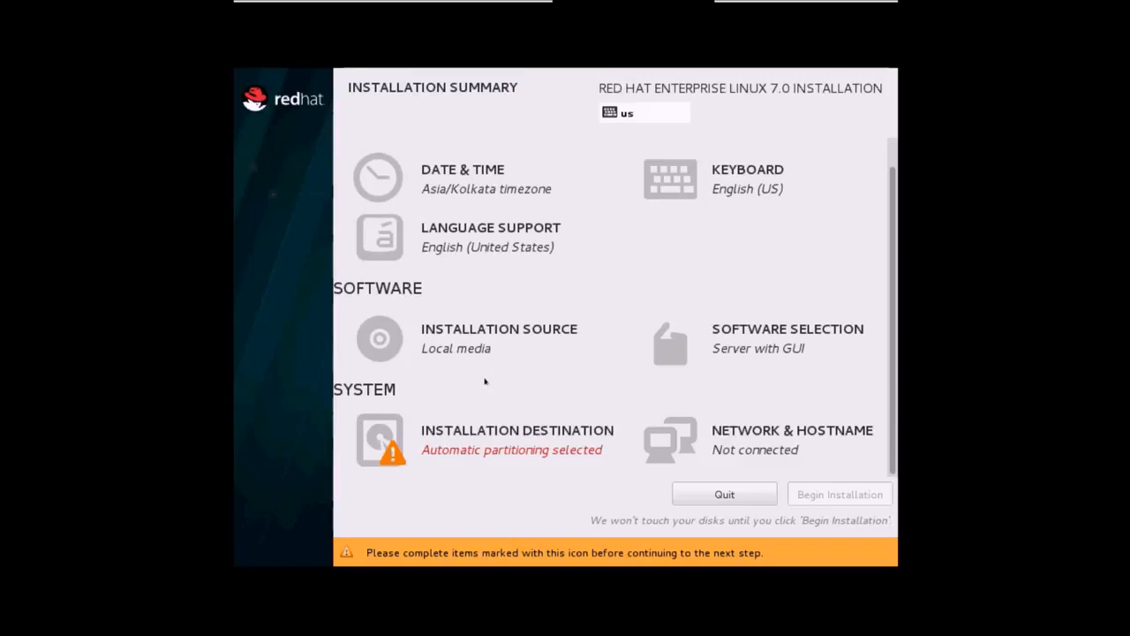
Target the 51.2 GB sda disk with 'I will configure partitioning' selected.
left_click(476, 443)
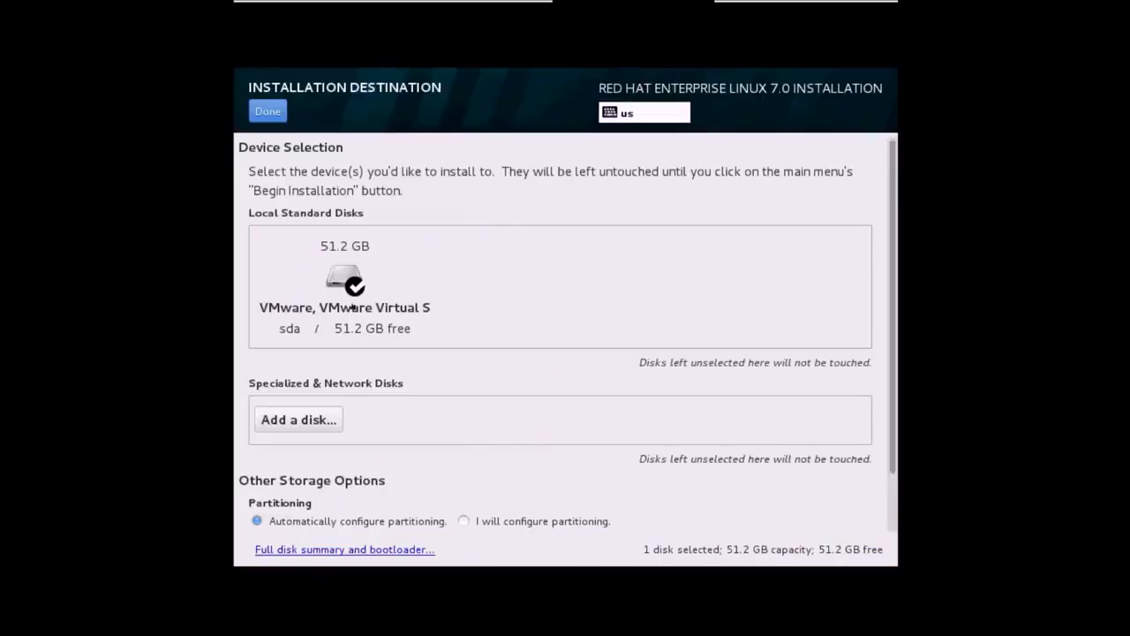
left_click(348, 312)
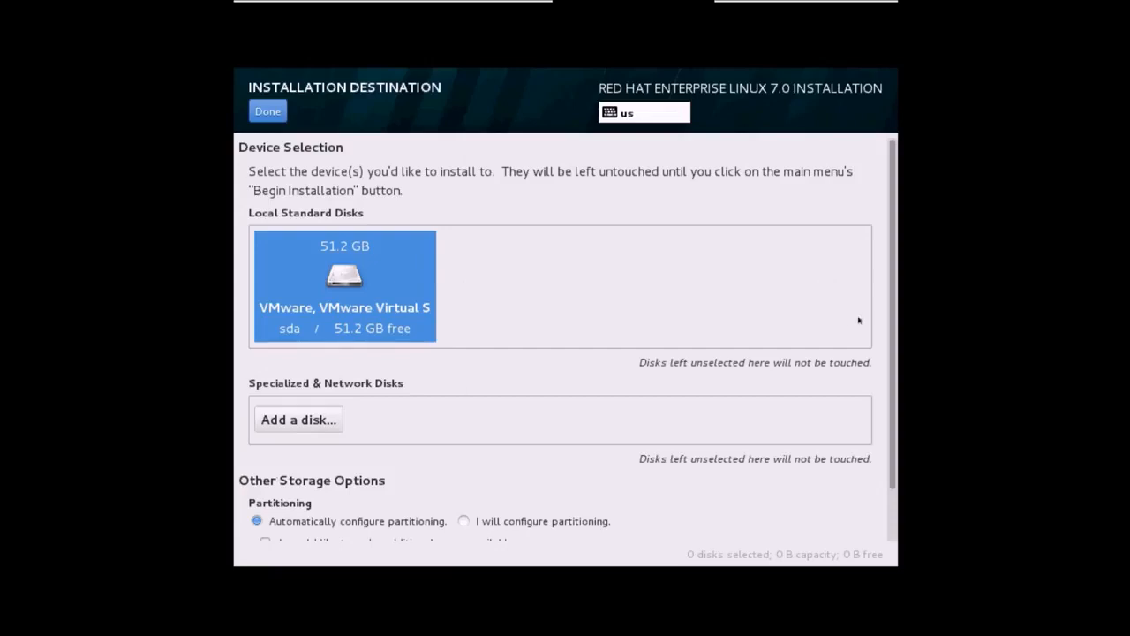
scroll(891, 313, "down", 1)
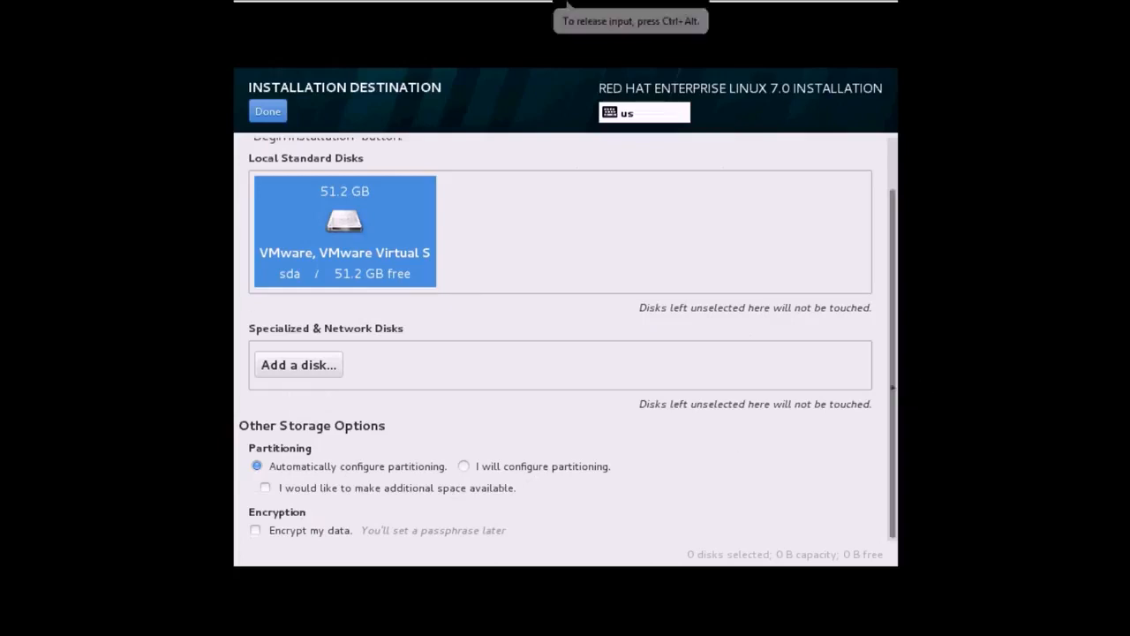
scroll(890, 386, "up", 1)
scroll(890, 393, "down", 1)
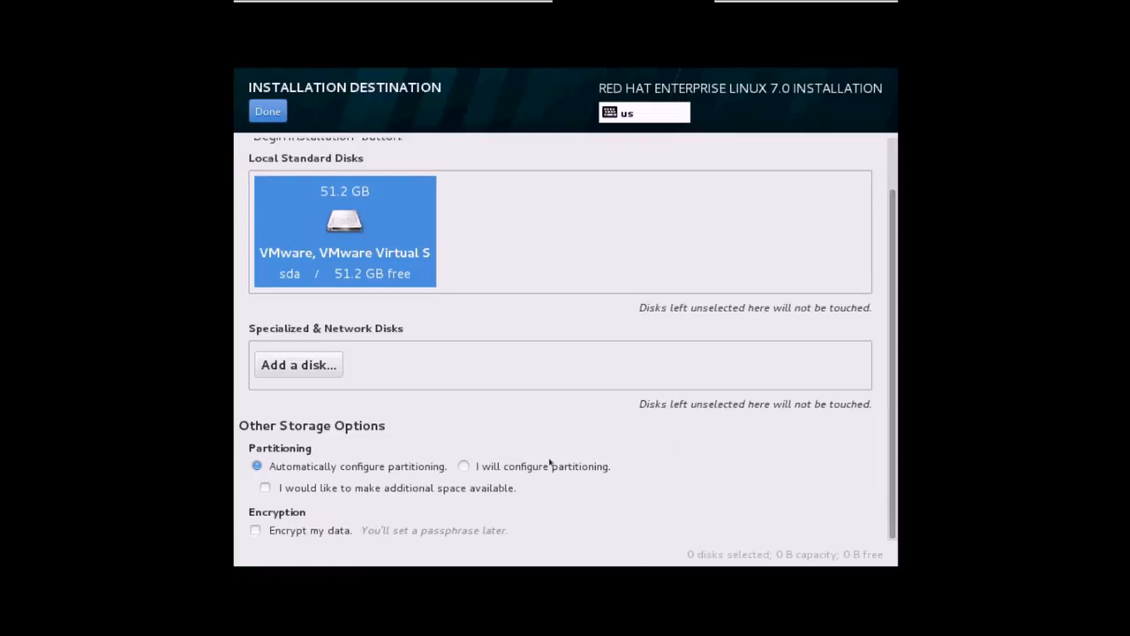
left_click(462, 466)
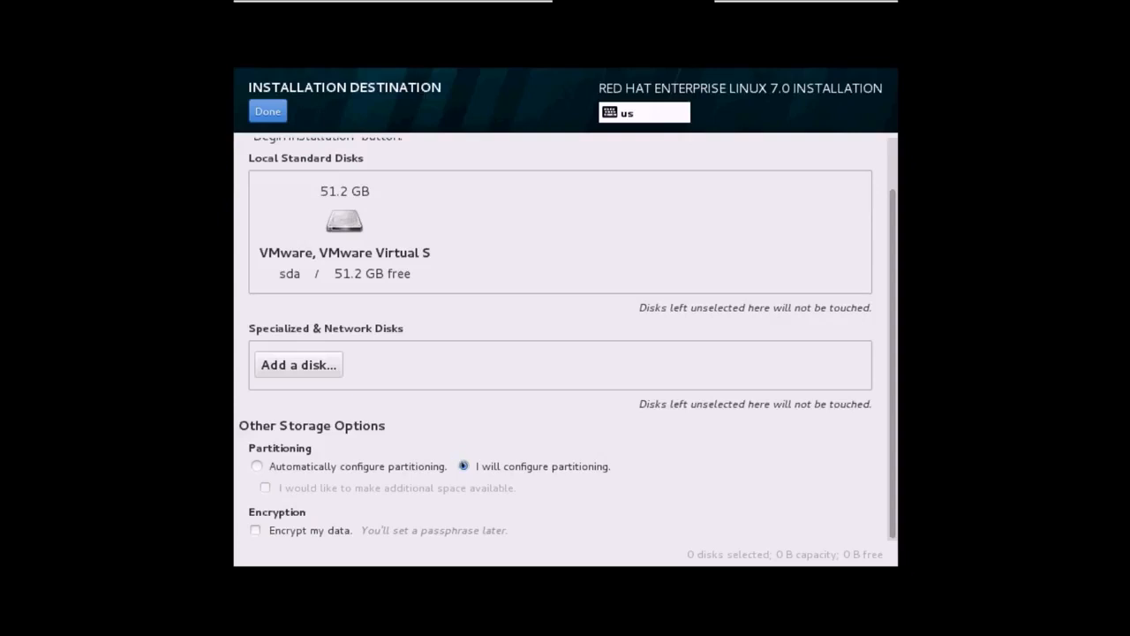
left_click(356, 223)
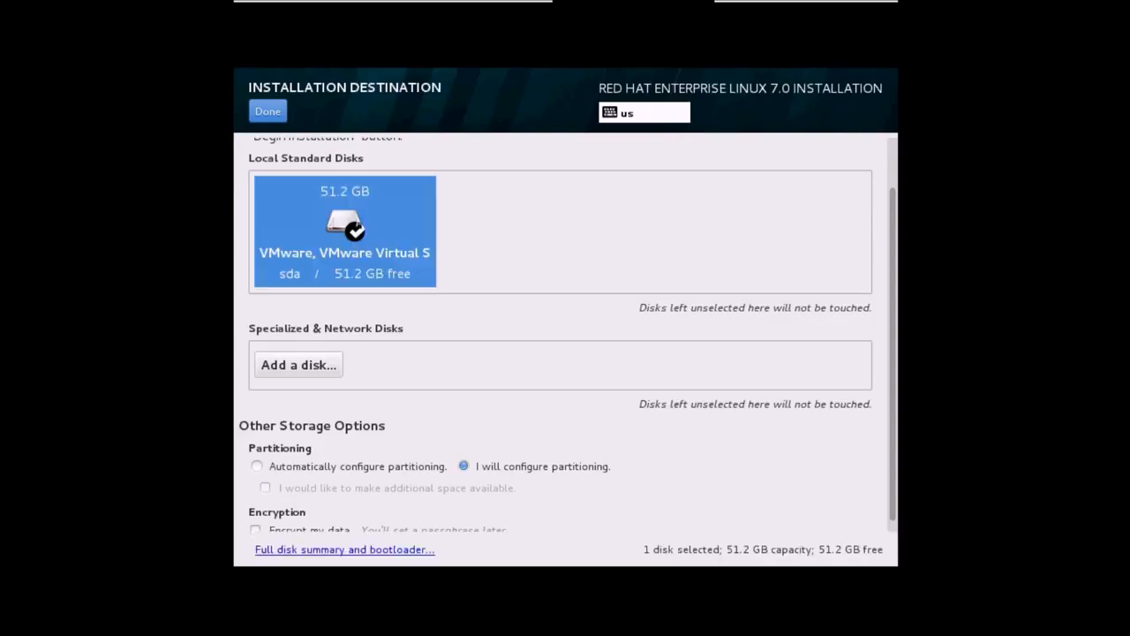
left_click(269, 112)
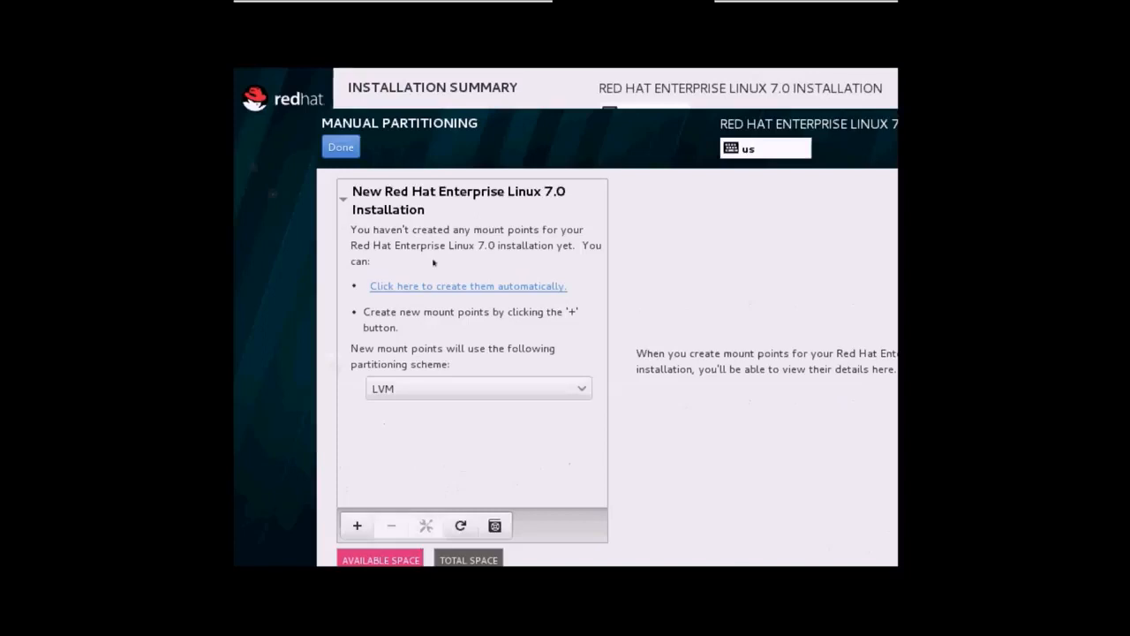
Switch the scheme to Standard Partition and add a 4G swap mount point.
left_click(538, 388)
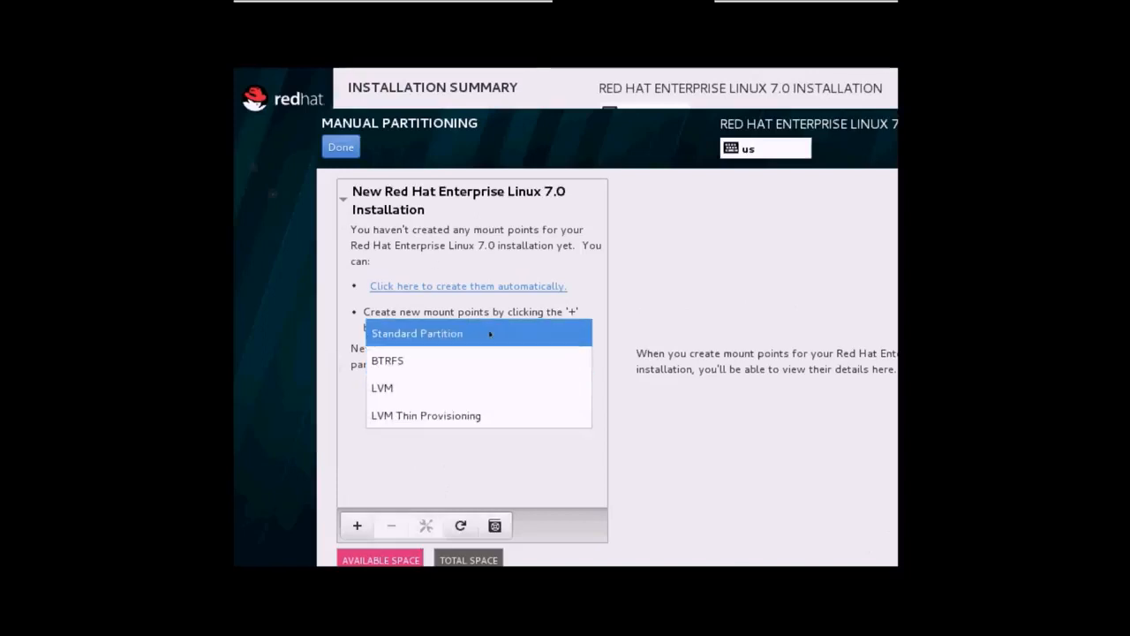
left_click(415, 334)
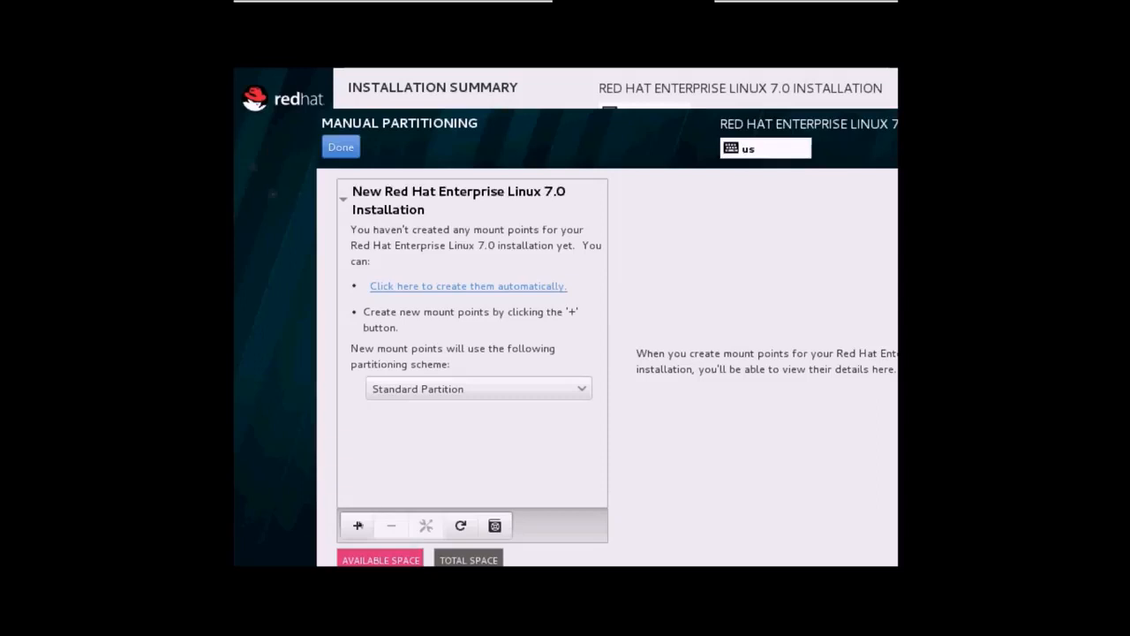
left_click(359, 527)
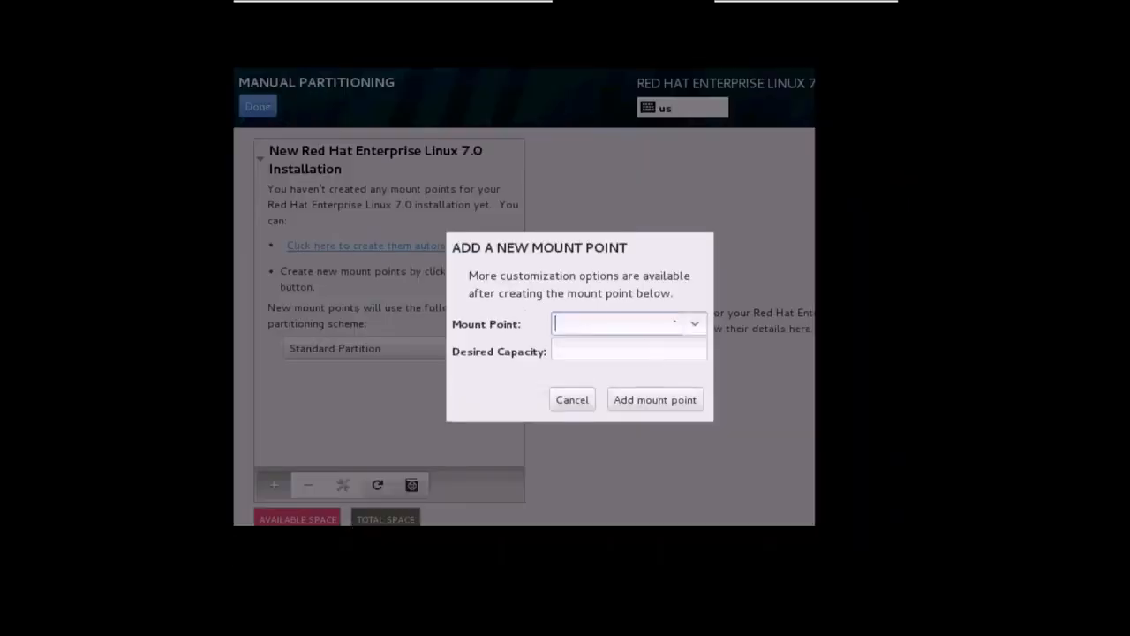
left_click(693, 323)
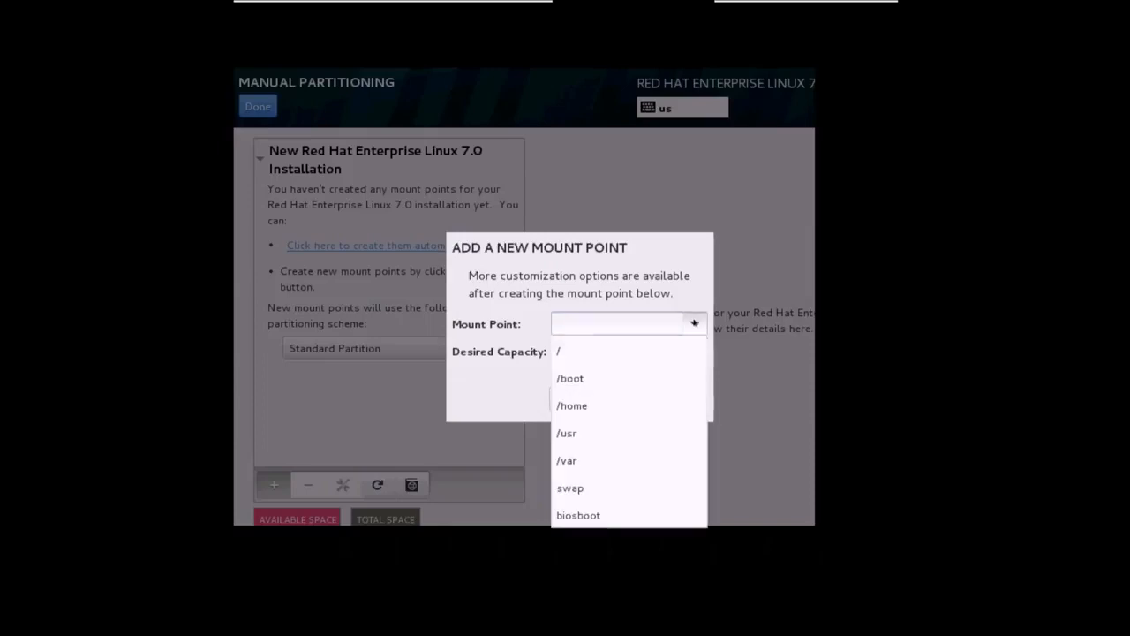
left_click(623, 491)
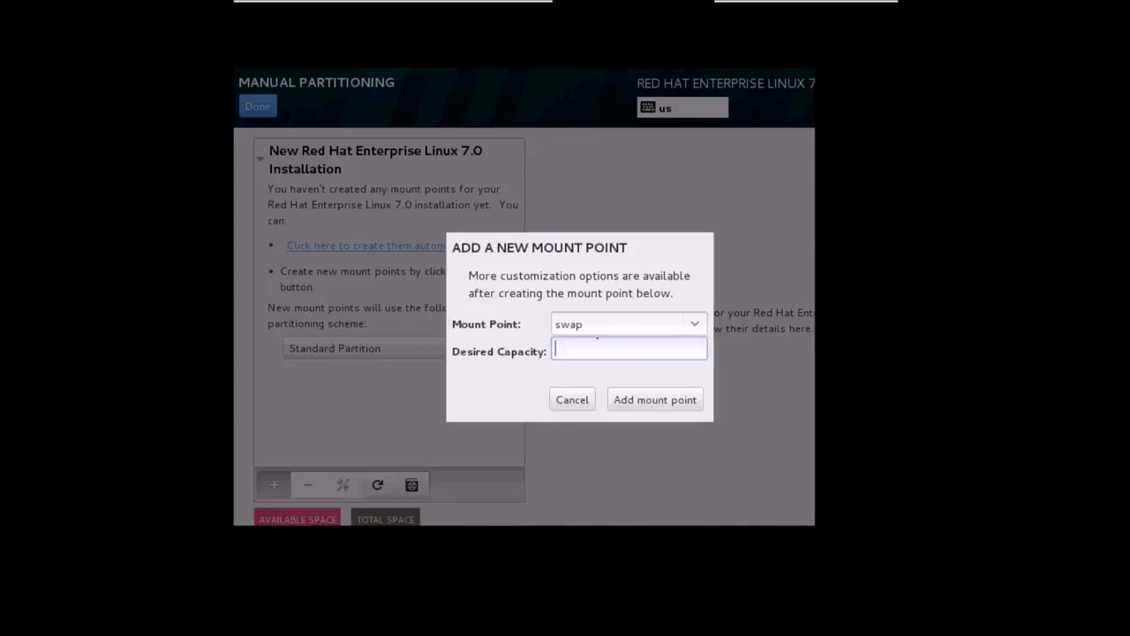
type("4G")
left_click(622, 402)
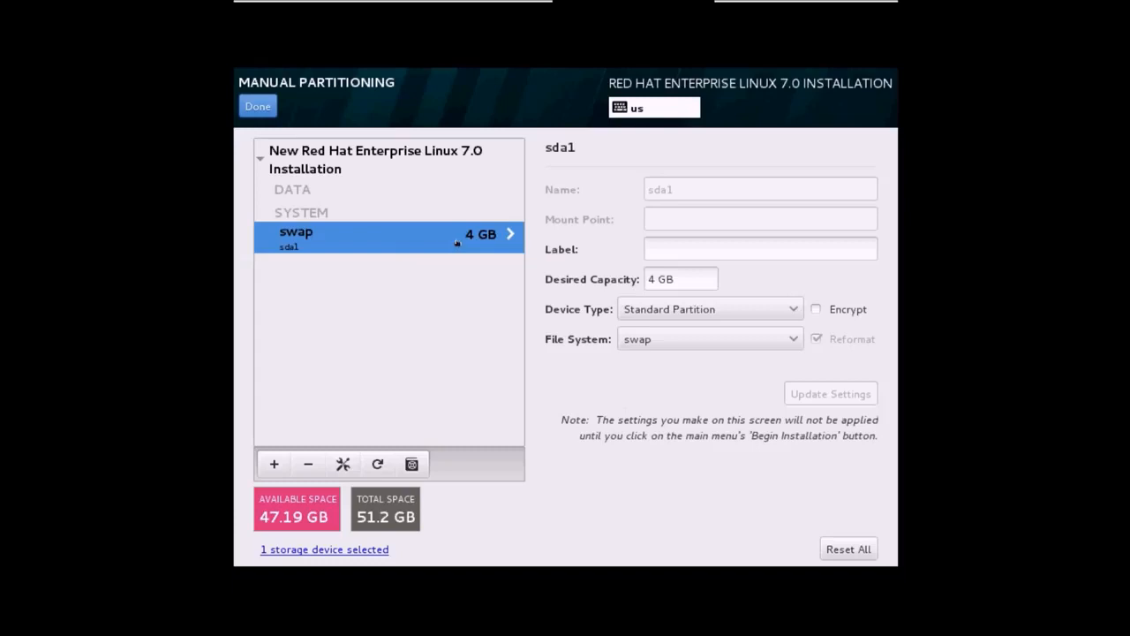
left_click(276, 465)
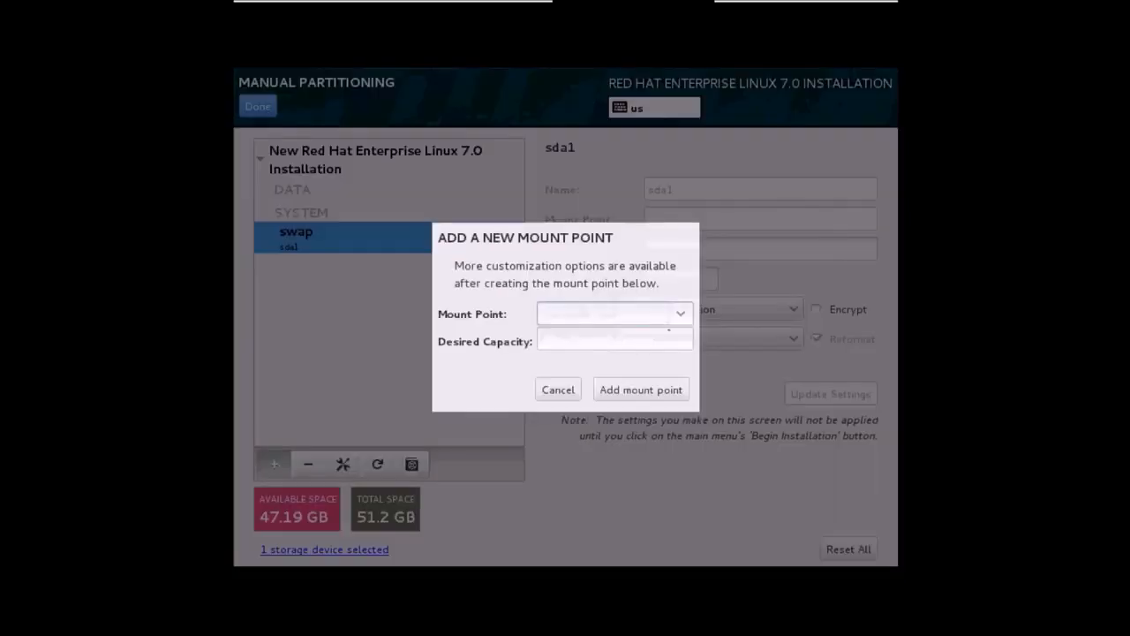
Add a 500M /boot partition.
left_click(678, 312)
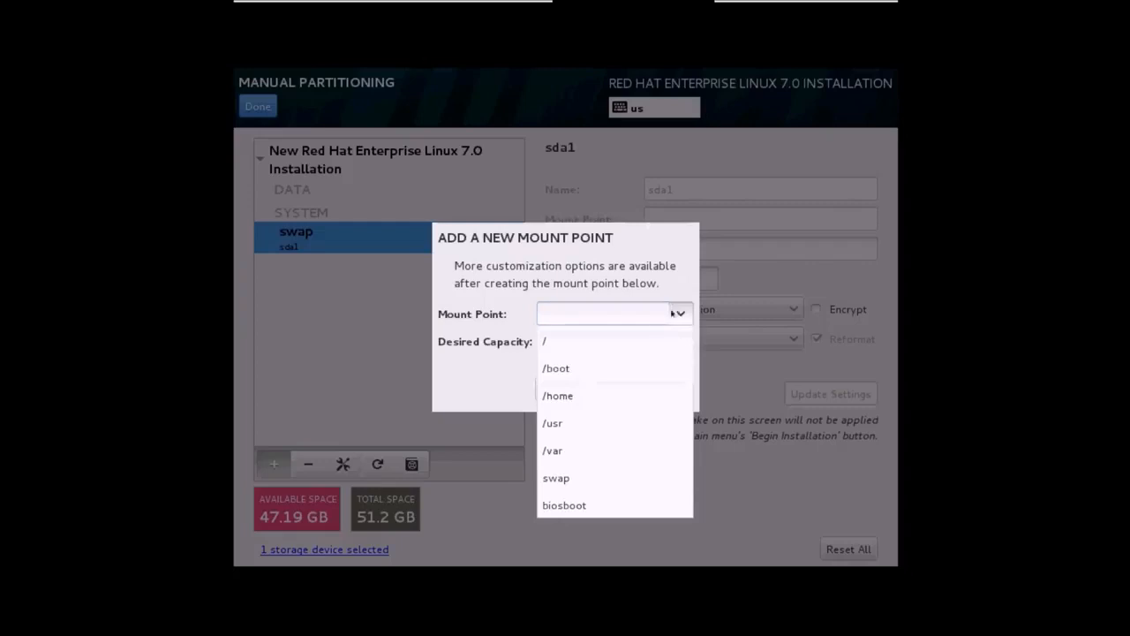
left_click(622, 369)
type("500M")
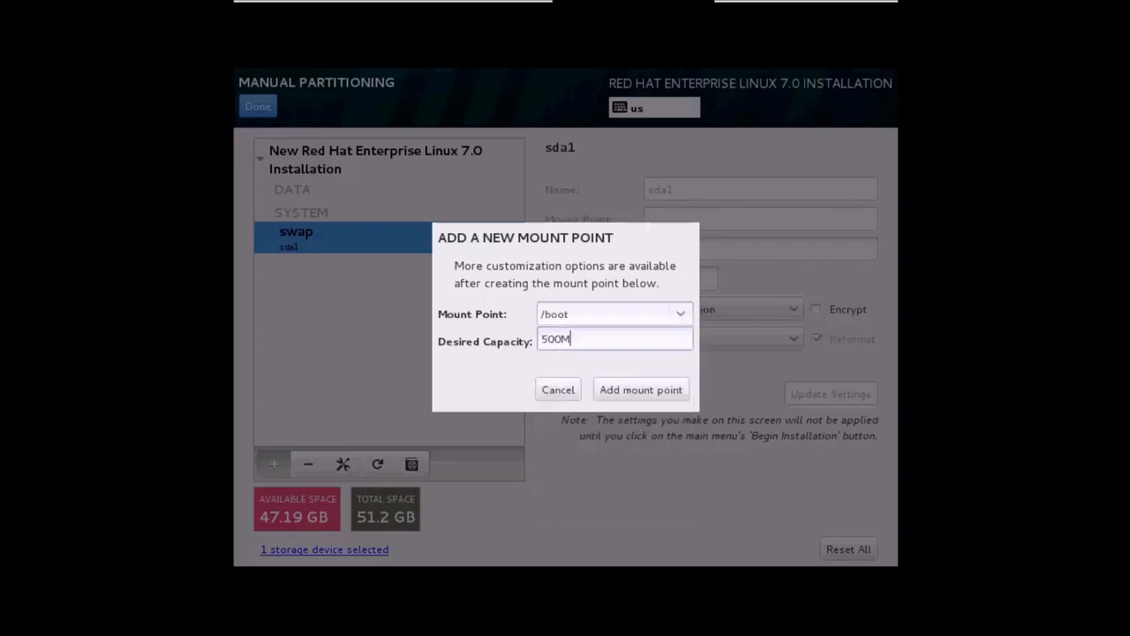
left_click(622, 388)
left_click(274, 464)
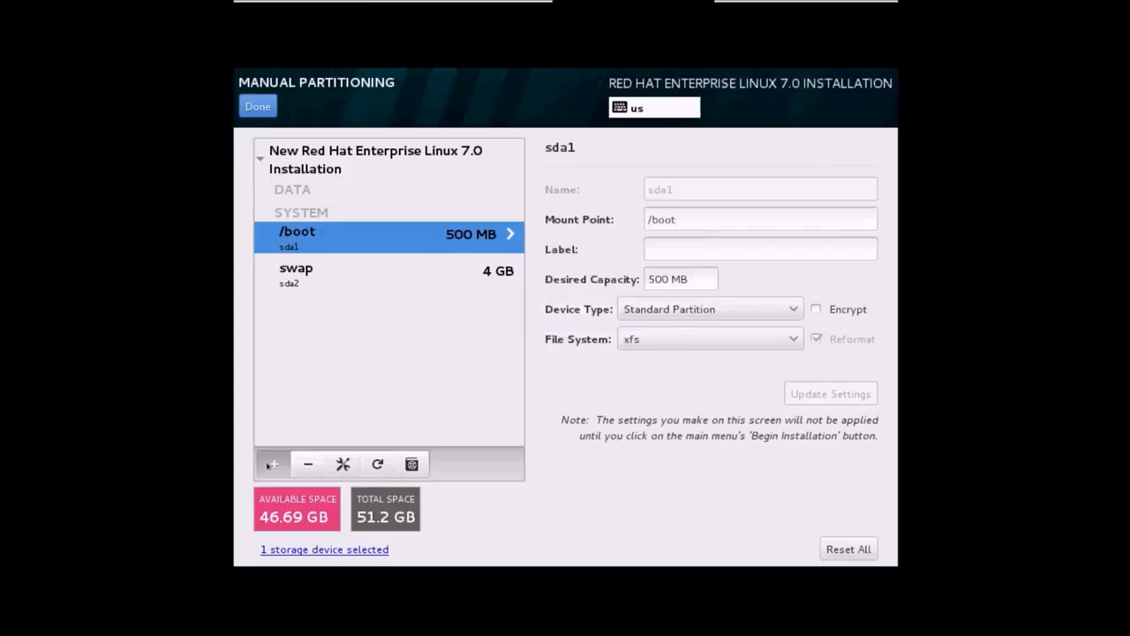
Add a 30 G root (/) partition.
left_click(679, 311)
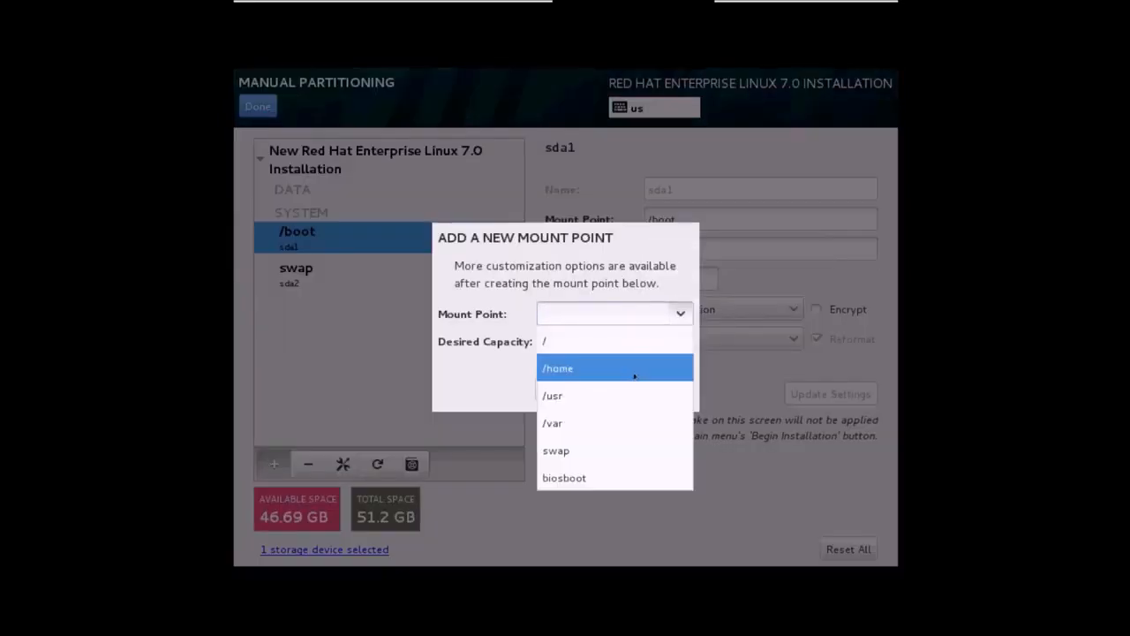
left_click(613, 341)
left_click(615, 338)
type("3")
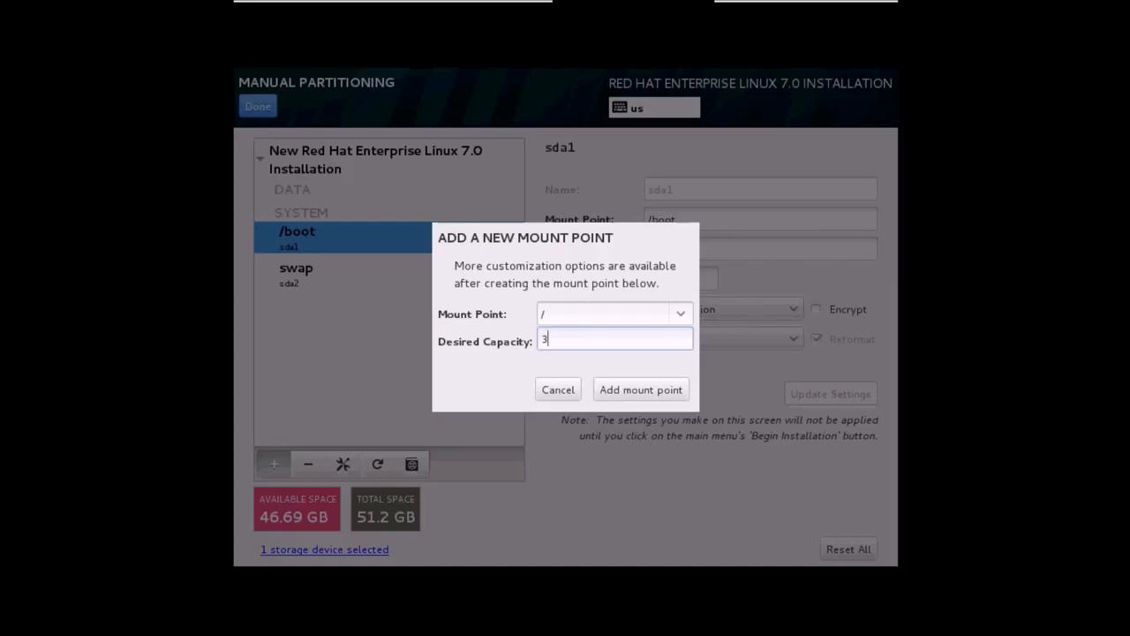
type("0 G")
left_click(622, 389)
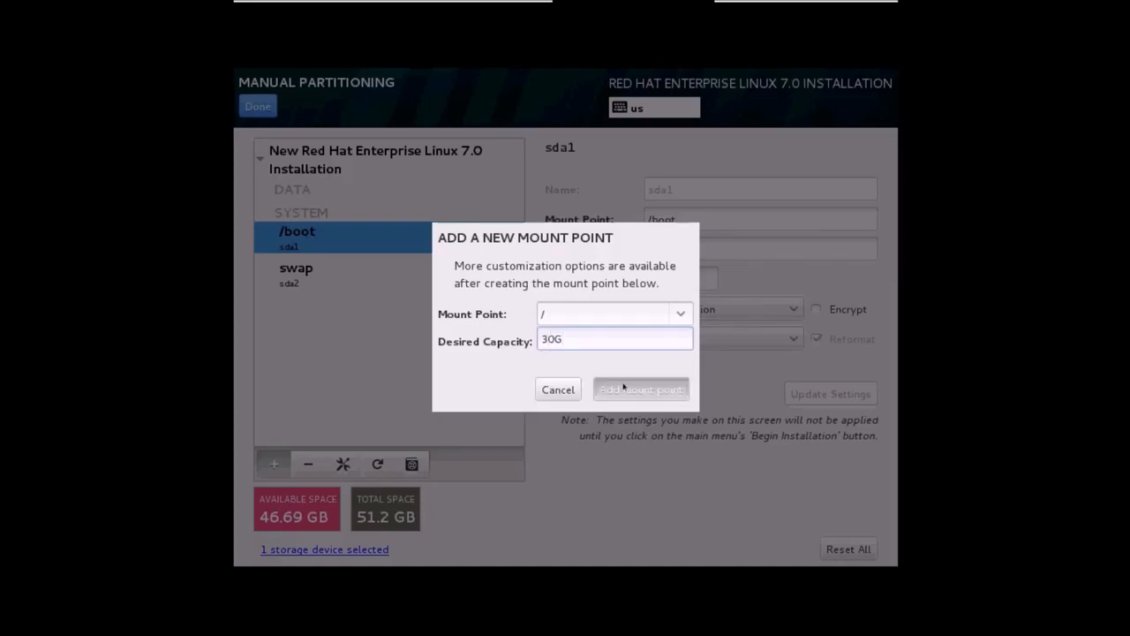
left_click(273, 464)
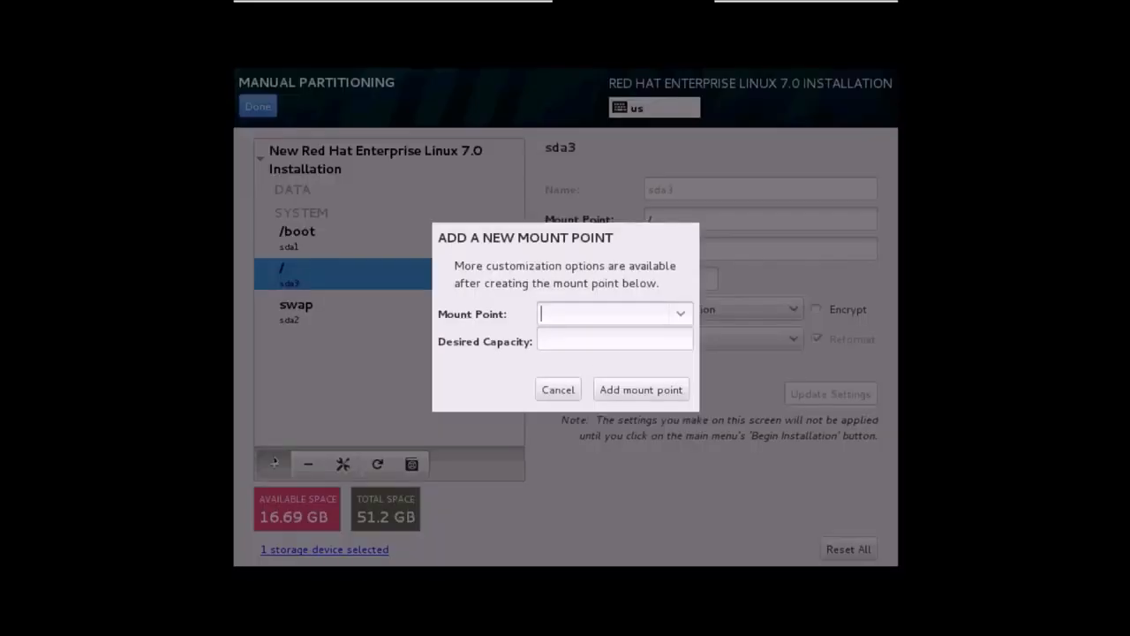
Begin a /home mount point with 16.69G desired capacity.
left_click(679, 314)
left_click(610, 340)
left_click(601, 333)
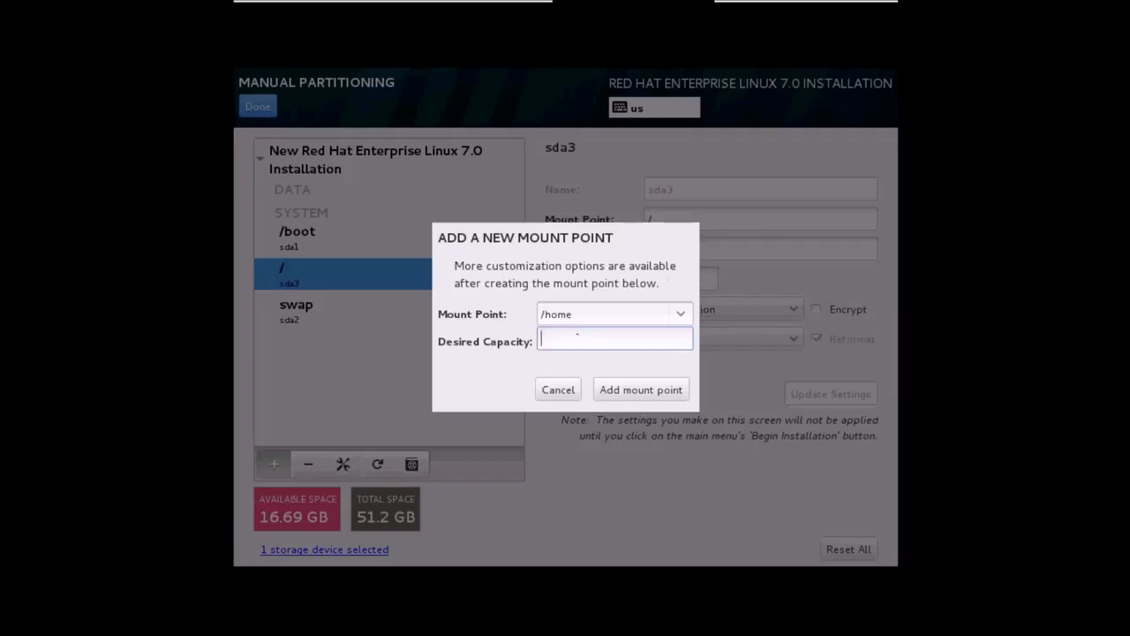
type("16.69G")
Create the 16.69 GB /home partition, finish partitioning, and accept the summary of changes.
left_click(639, 389)
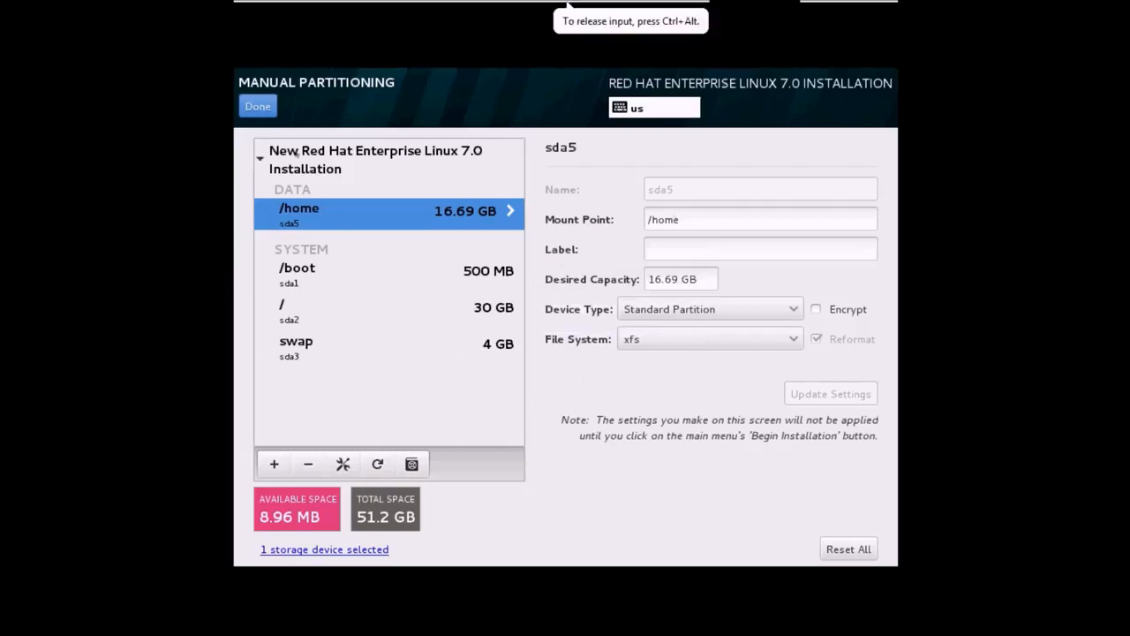
left_click(256, 106)
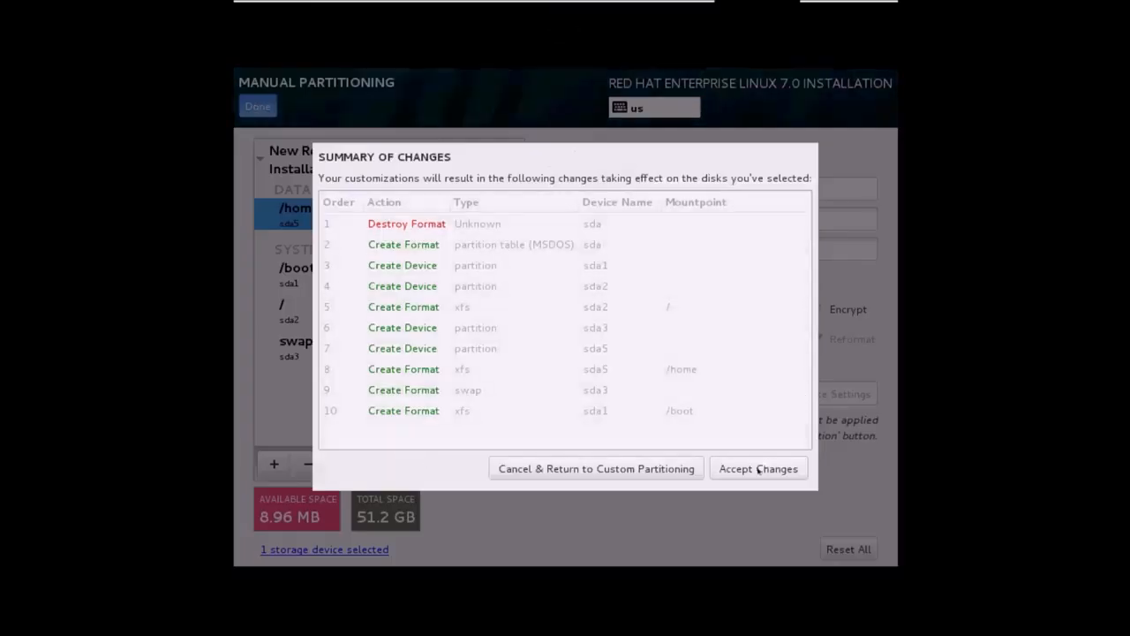
left_click(759, 469)
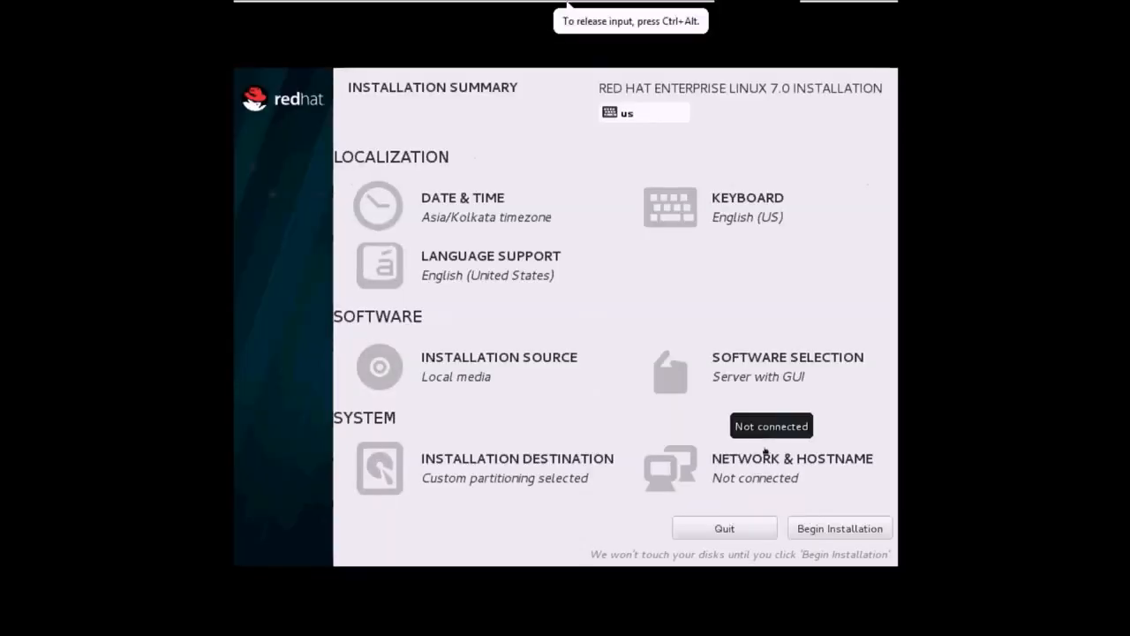
Switch the Ethernet connection on, then begin the installation.
left_click(720, 464)
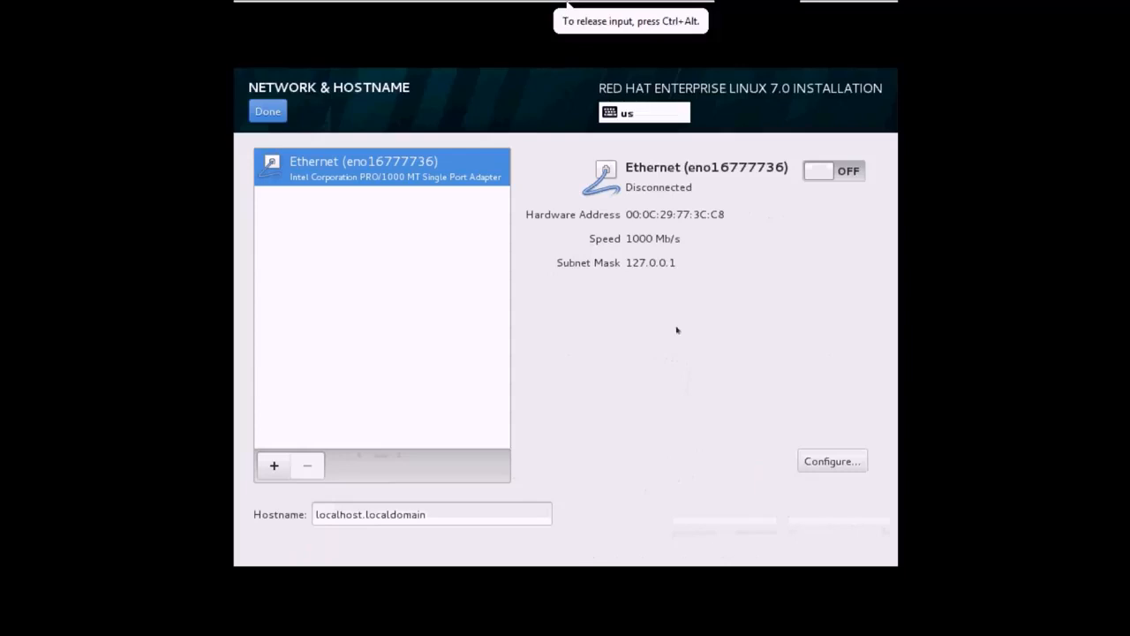
left_click(819, 177)
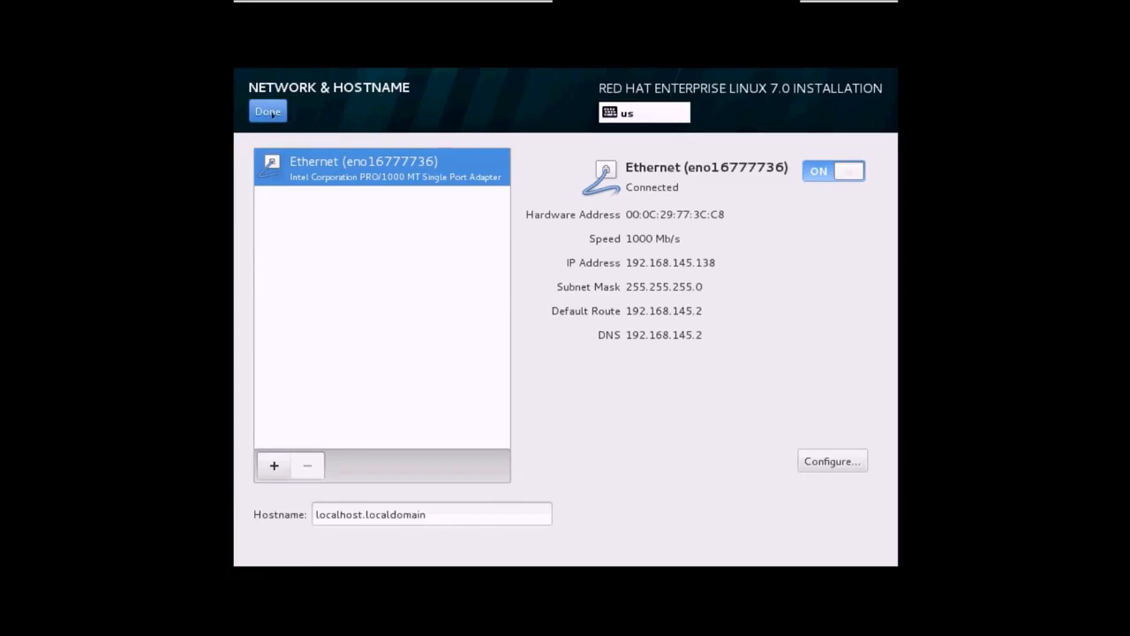
left_click(269, 112)
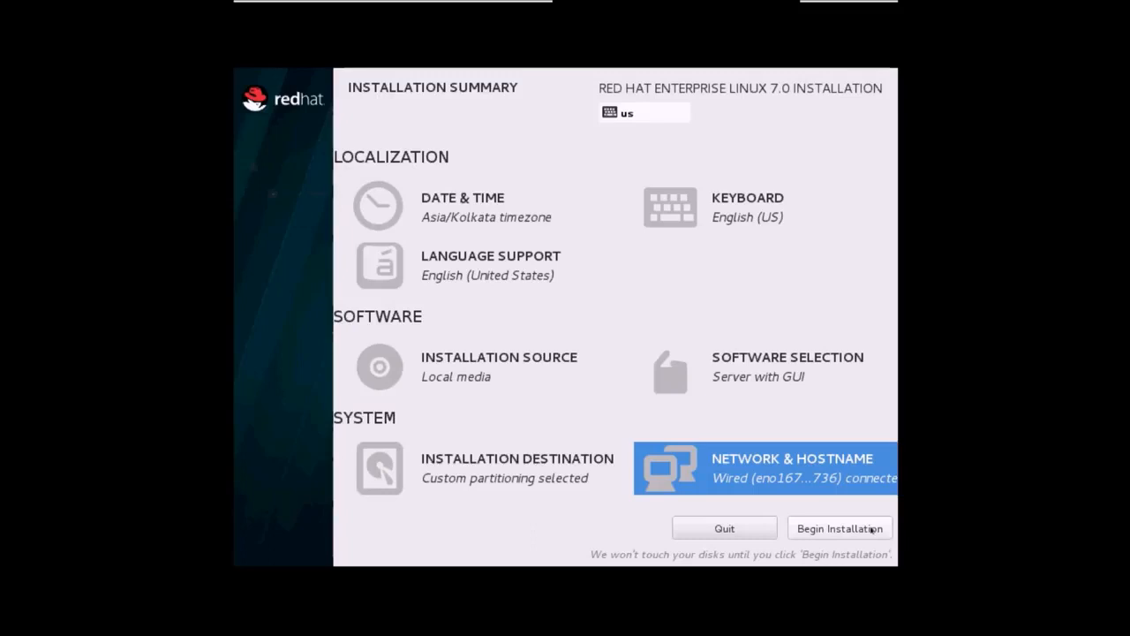
left_click(871, 529)
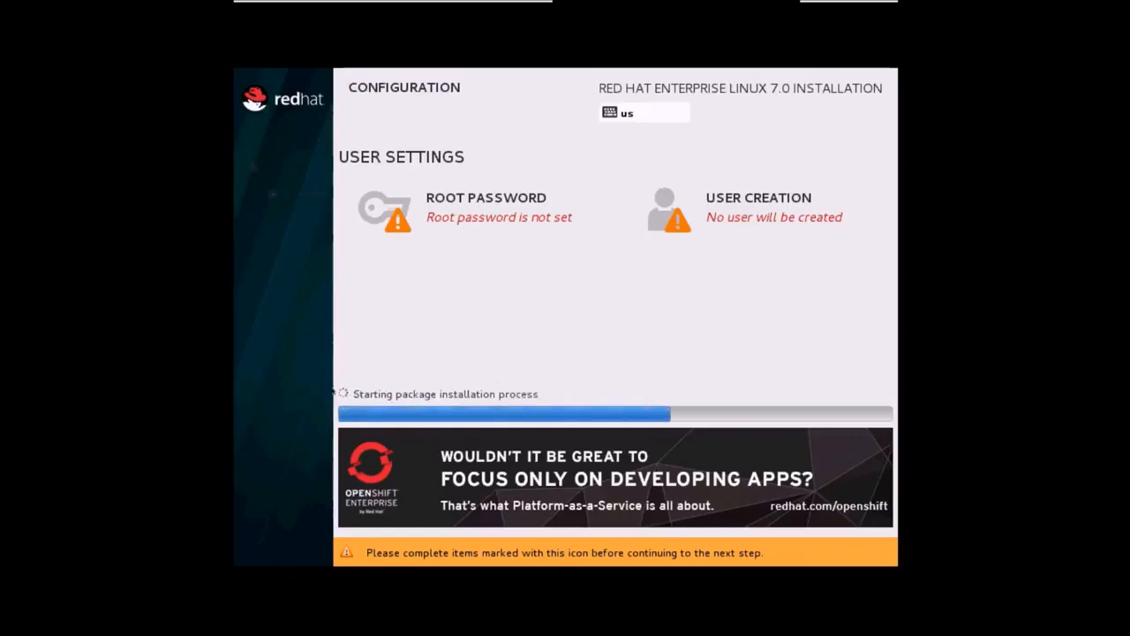
Enter and confirm the root password, accepting the weak-password warning.
left_click(530, 209)
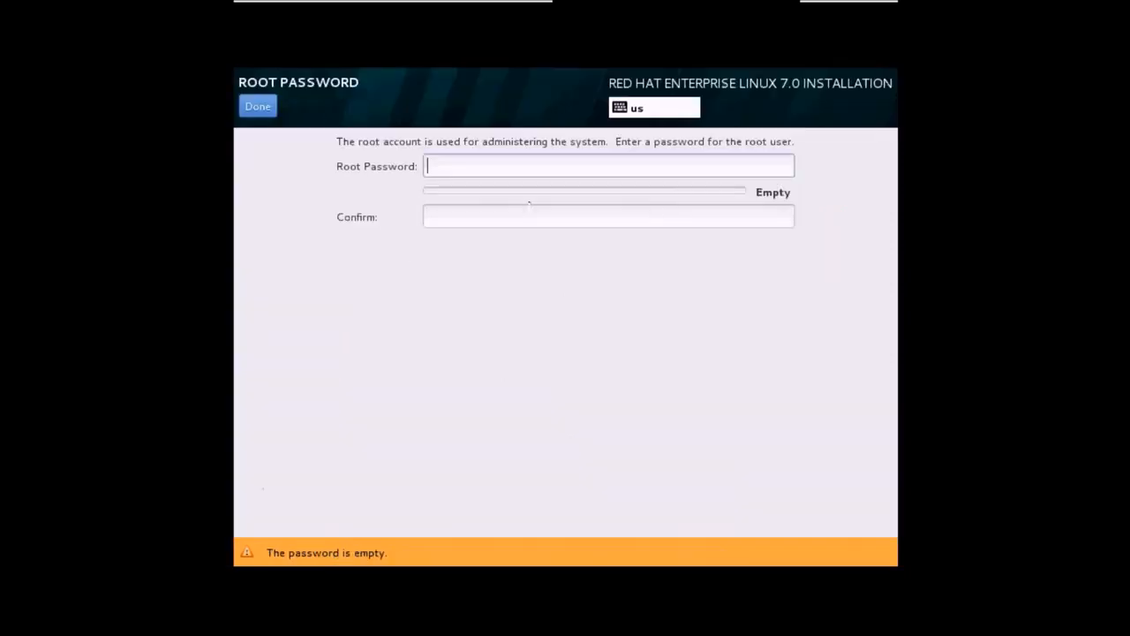
type("redhat")
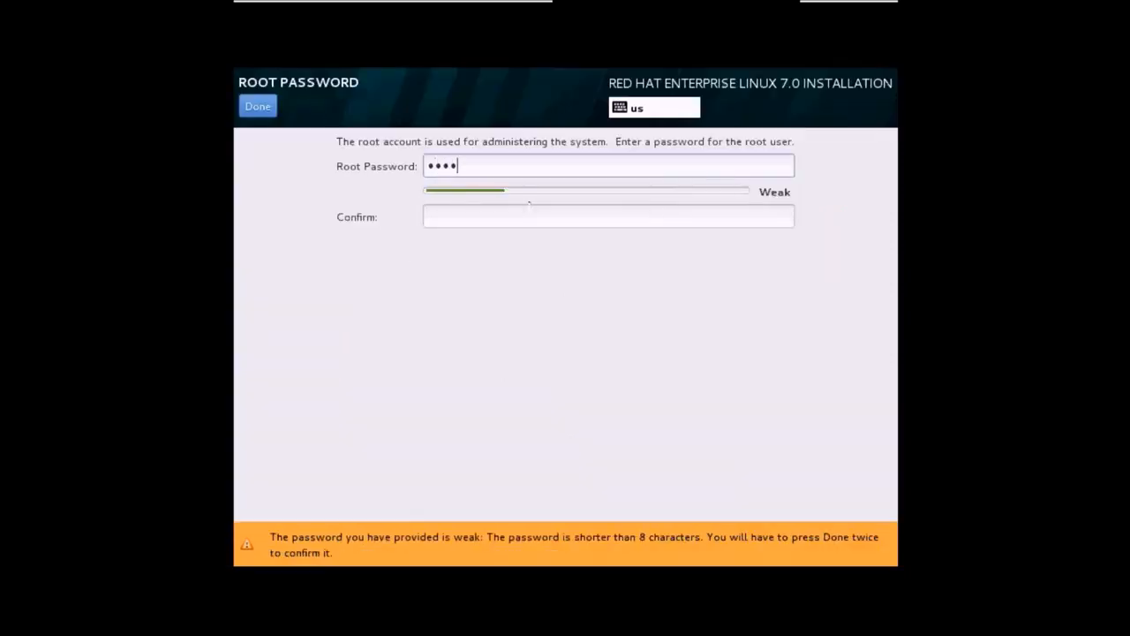
key("Tab")
type("redhat")
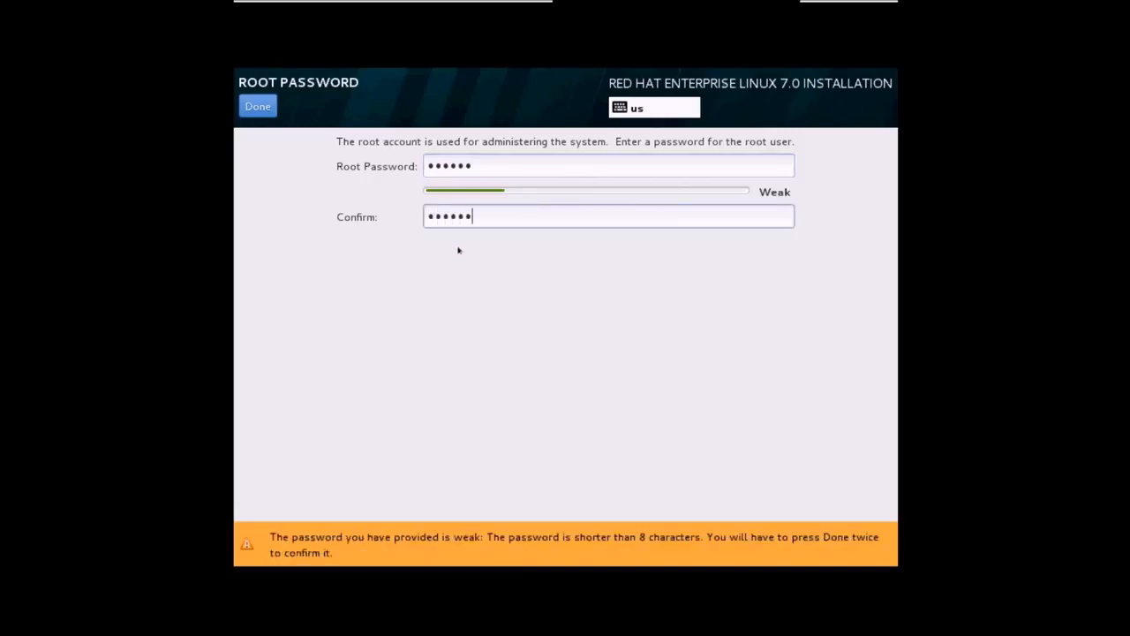
left_click(258, 107)
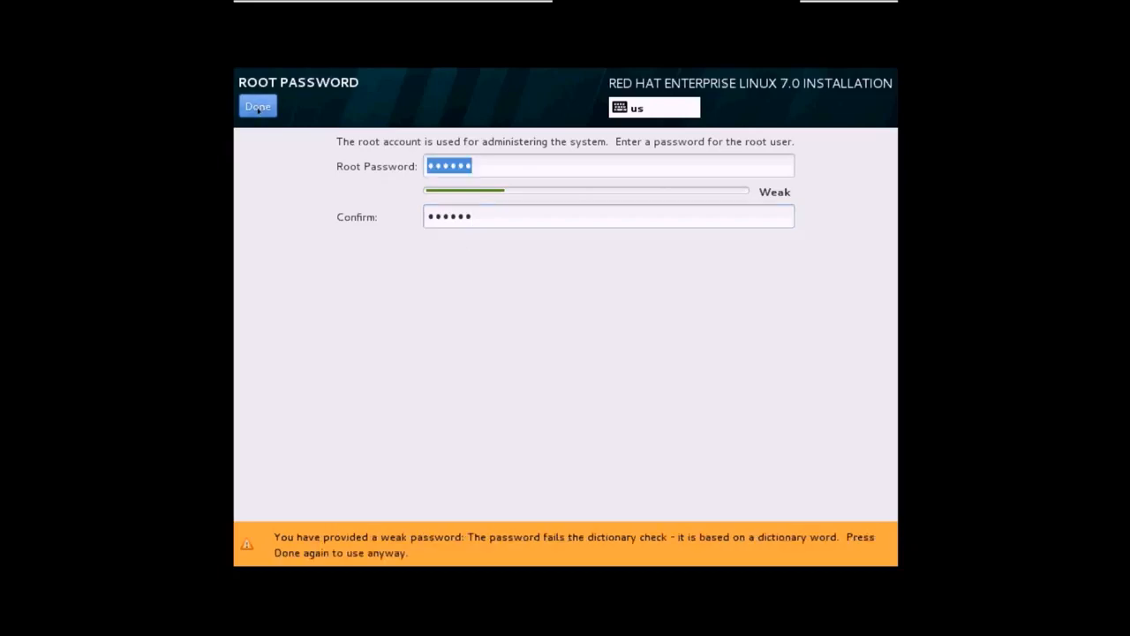
left_click(258, 107)
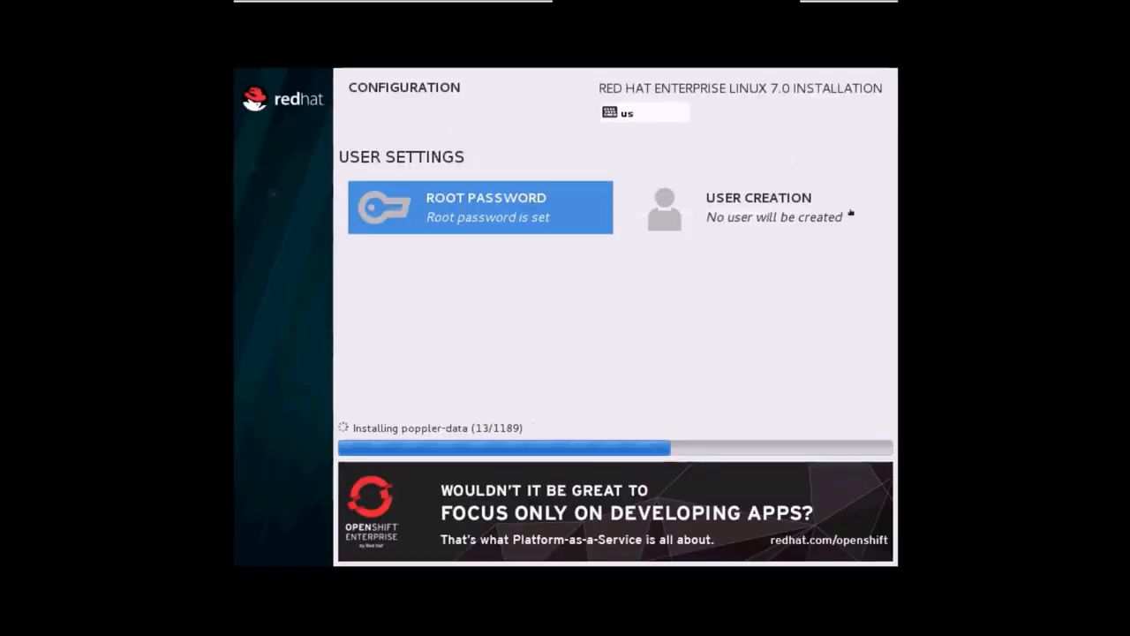
Start a new user account with the full name and the username techlair.
left_click(770, 210)
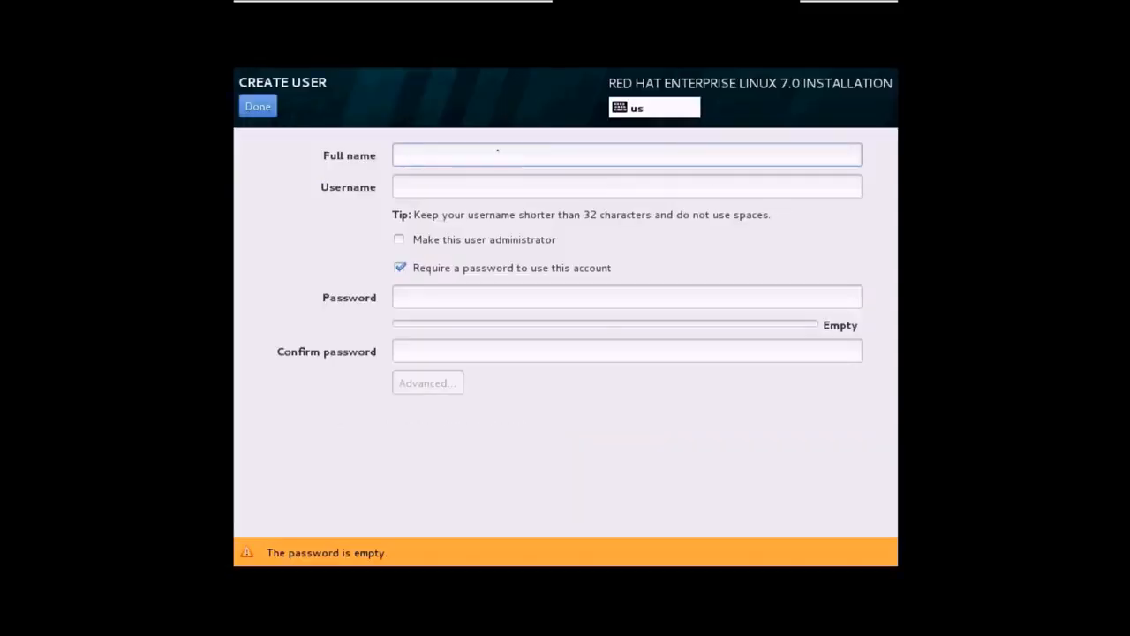
type("T")
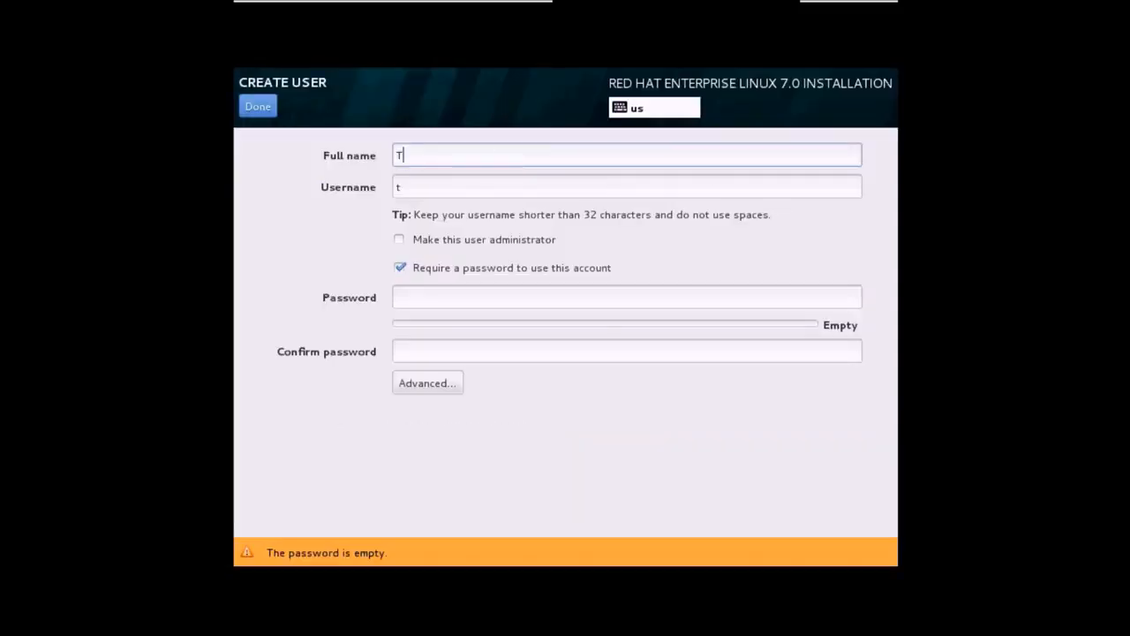
type("ech LAir")
key("Tab")
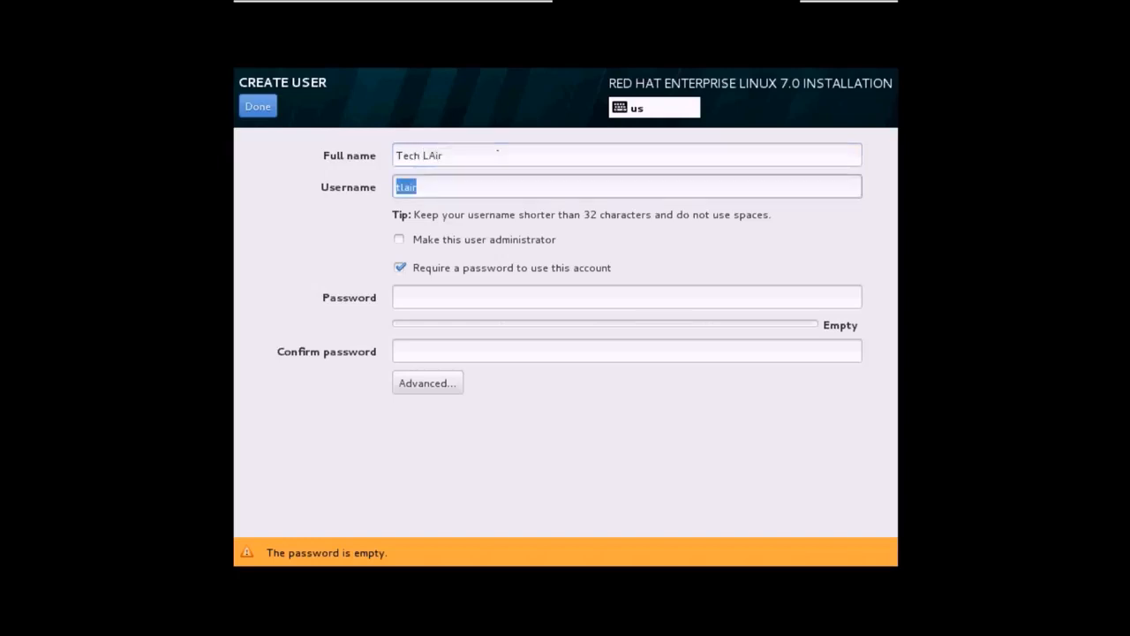
type("techlair")
key("Tab")
Set and confirm the user's password, accepting the weak-password warning.
left_click(471, 297)
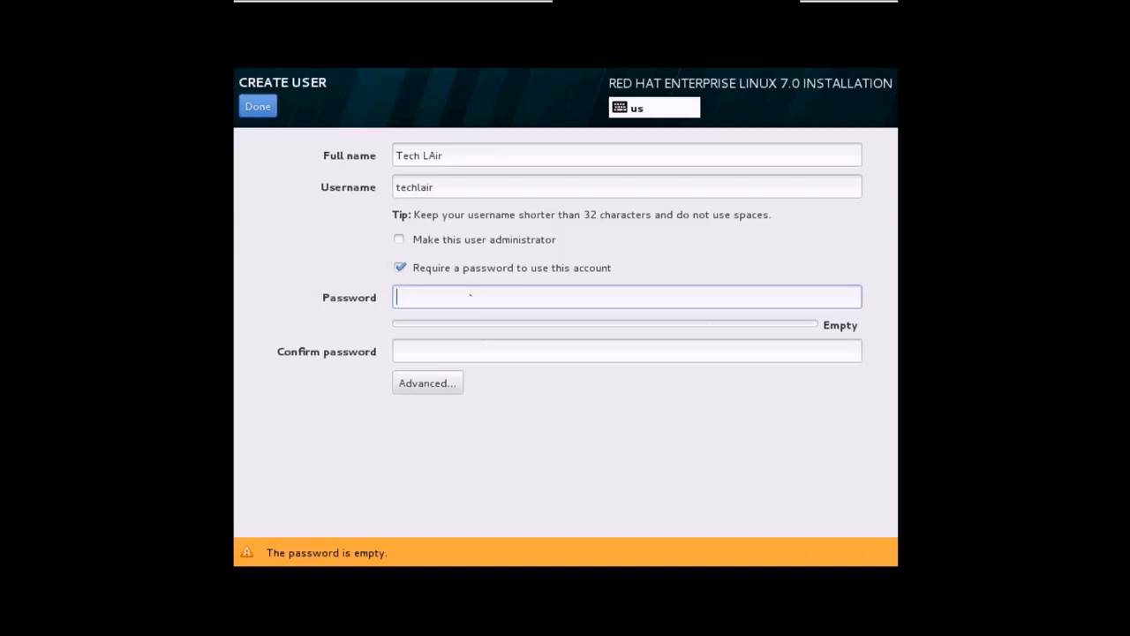
type("••••••")
key("Tab")
type("••••••")
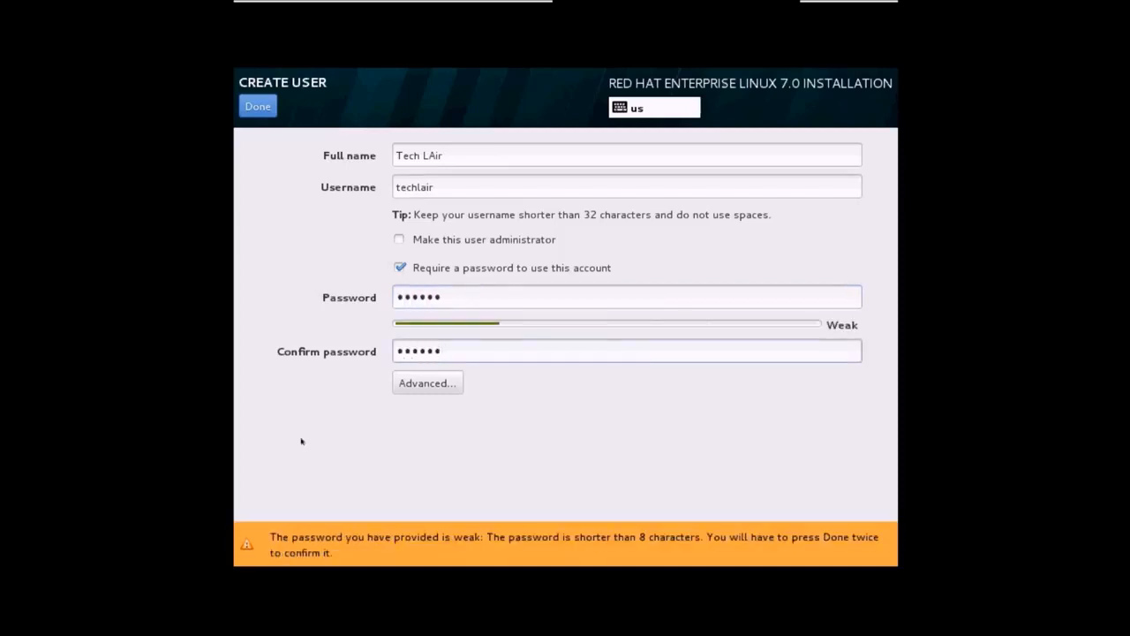
left_click(261, 106)
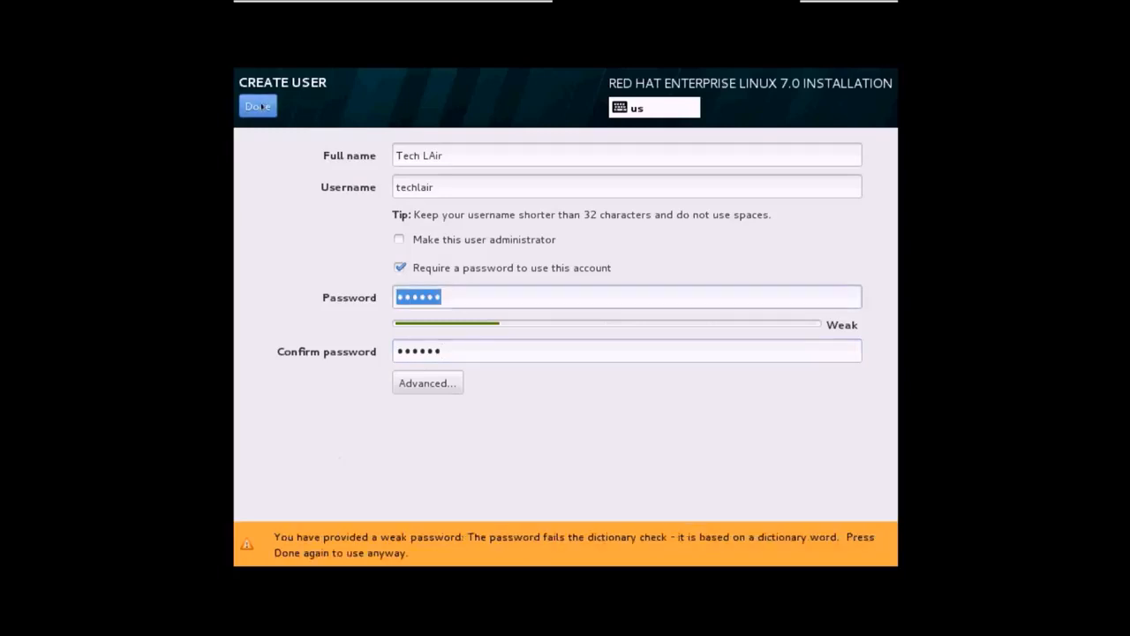
left_click(262, 106)
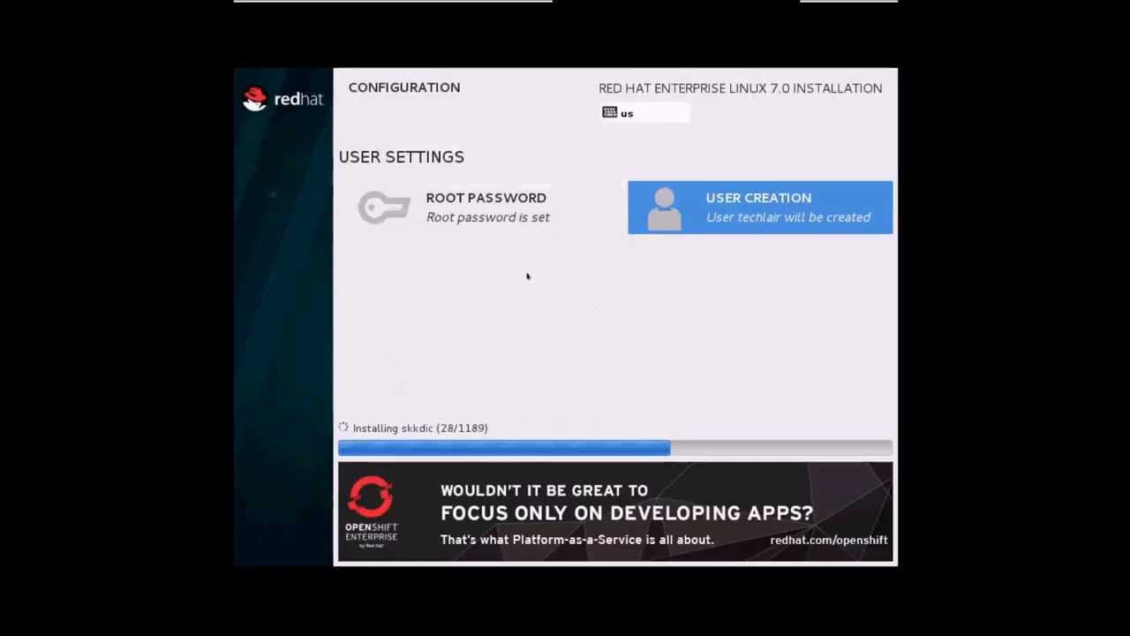
Wait for the installation to report Complete, then reboot into the installed system.
left_click(900, 248)
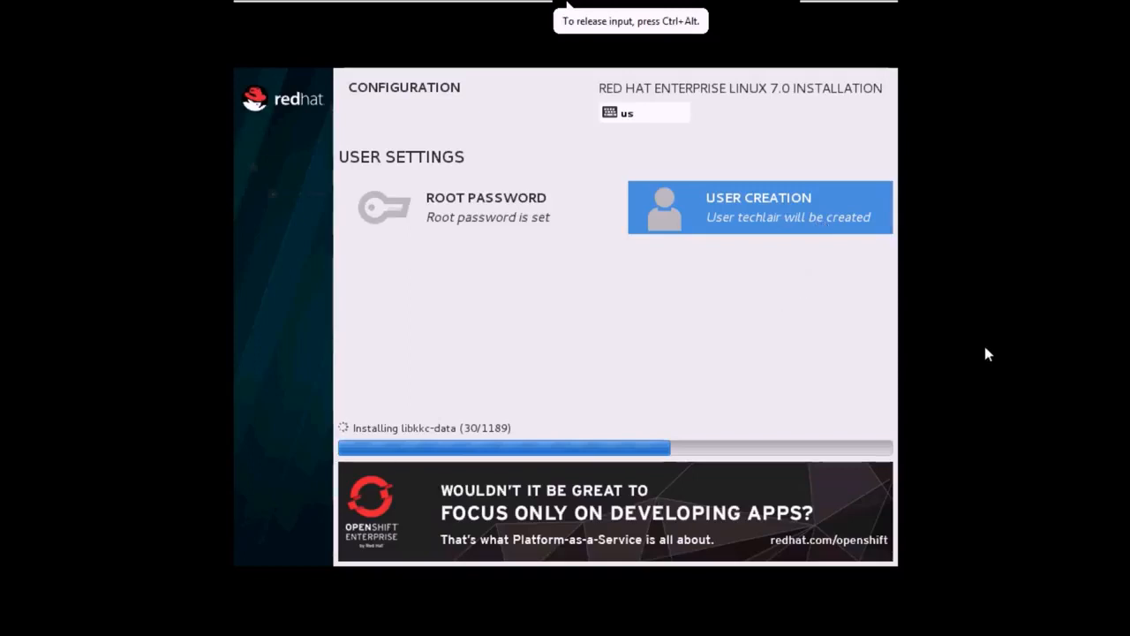
left_click(695, 424)
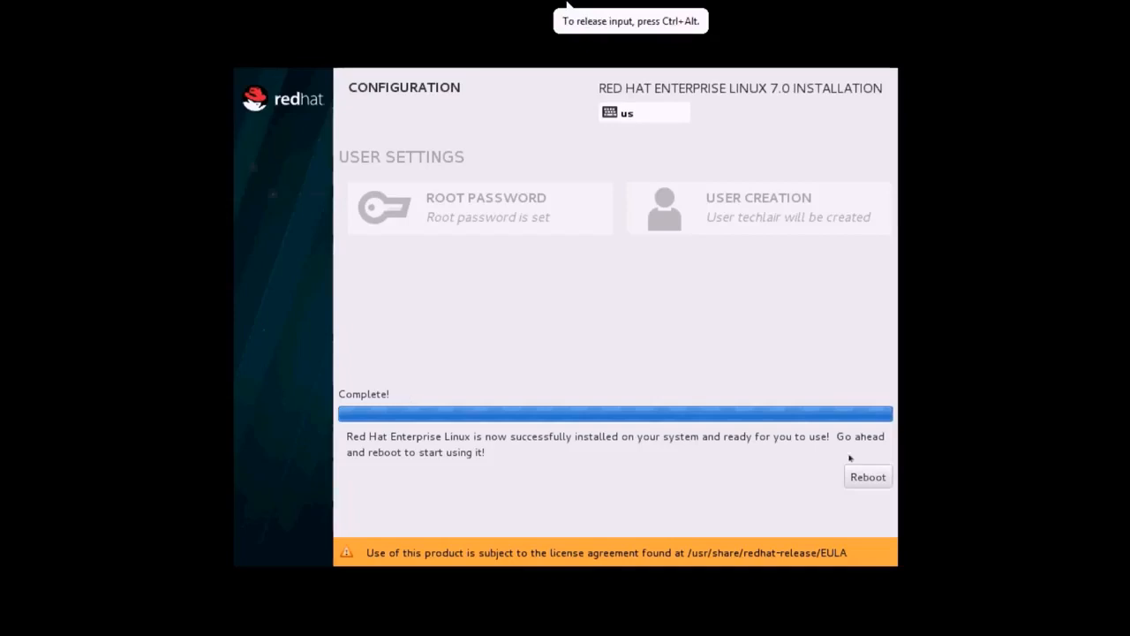
left_click(865, 477)
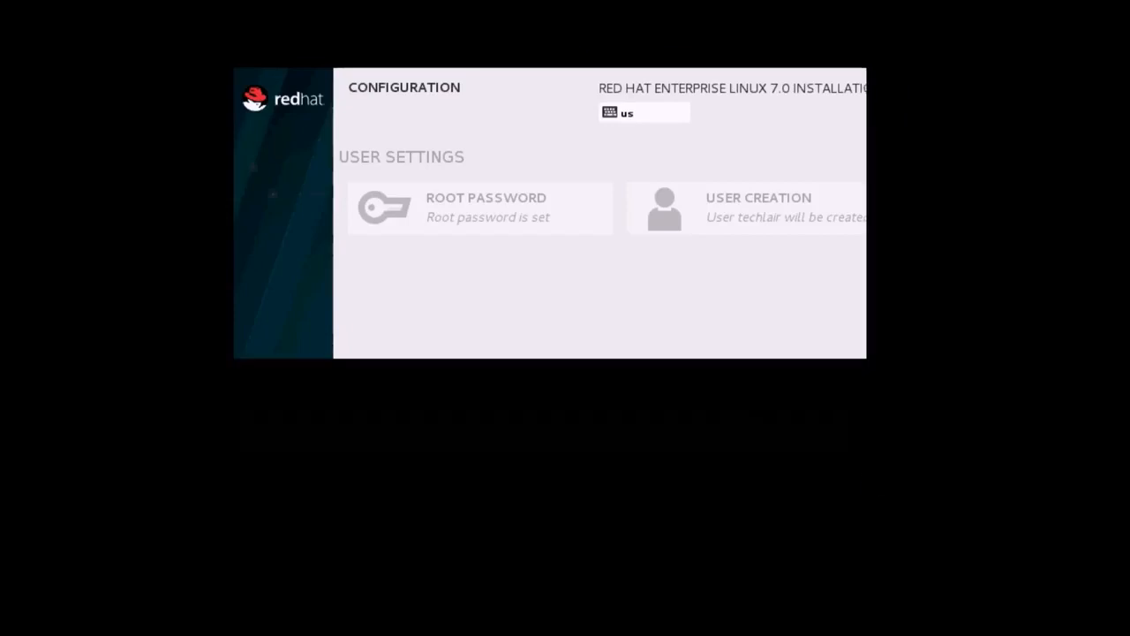
Tick 'I accept the license agreement' under License Information, then finish the configuration.
key("alt")
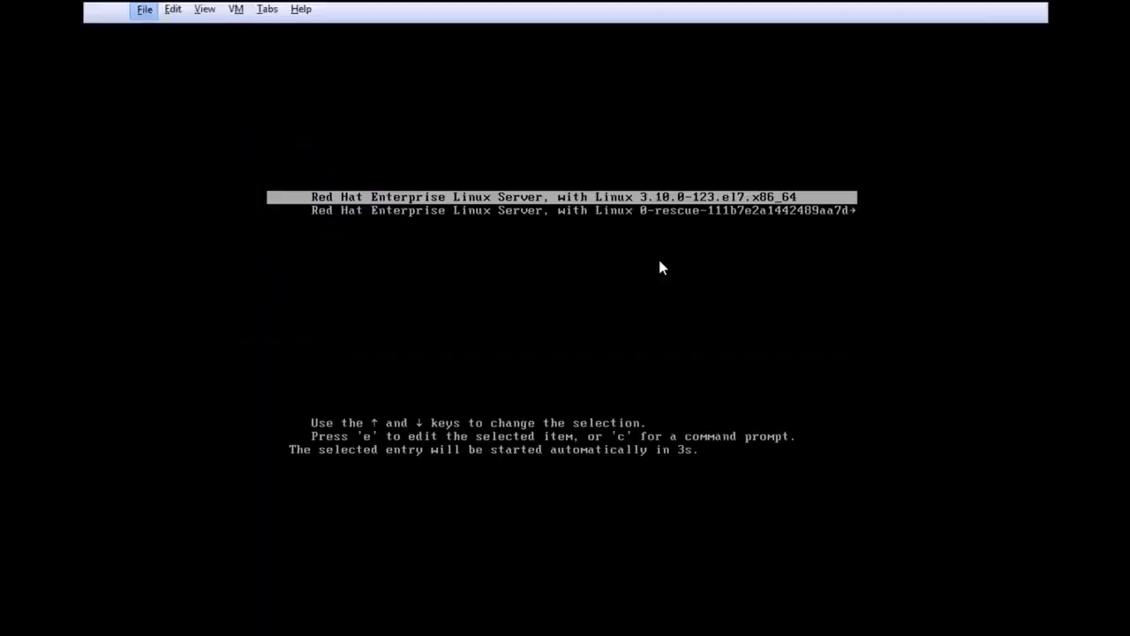
key("Down")
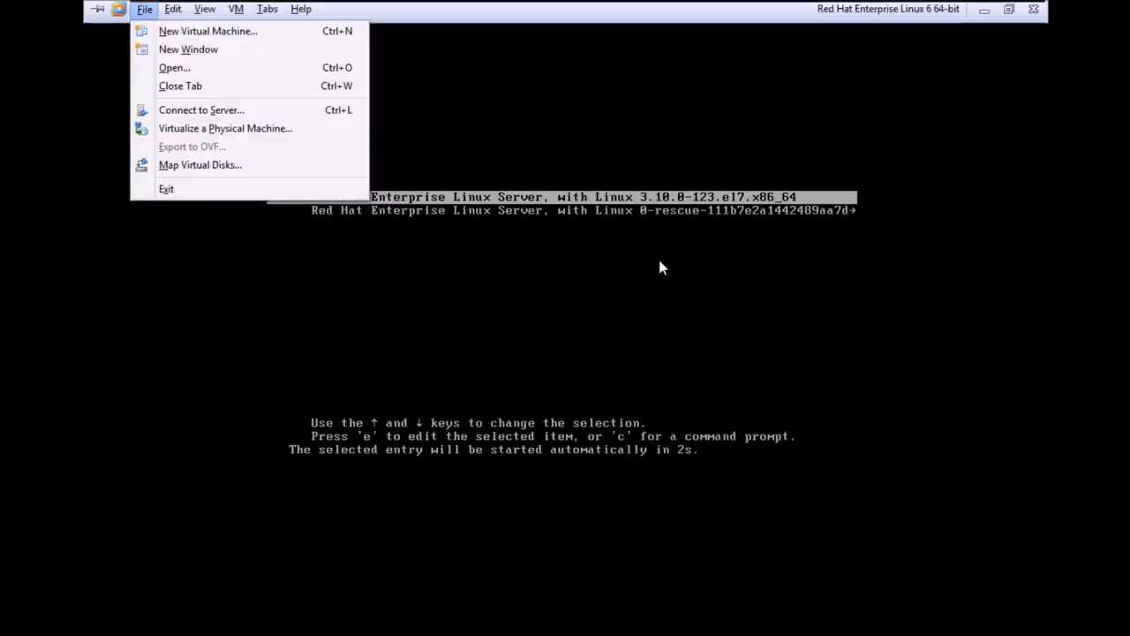
left_click(662, 266)
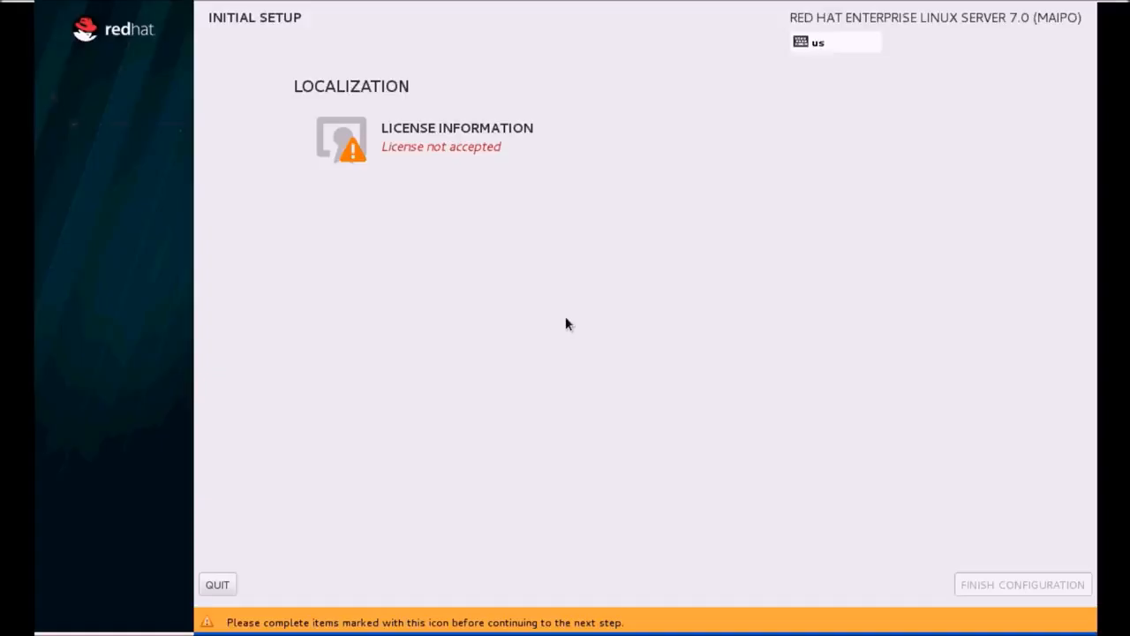
left_click(450, 134)
left_click(130, 534)
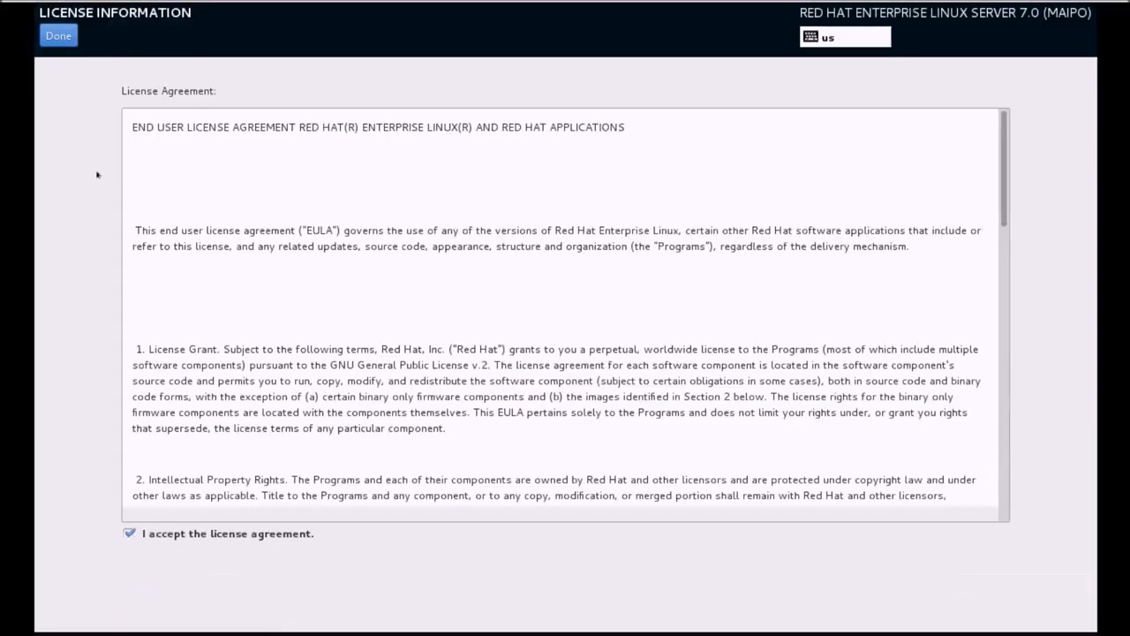
left_click(57, 37)
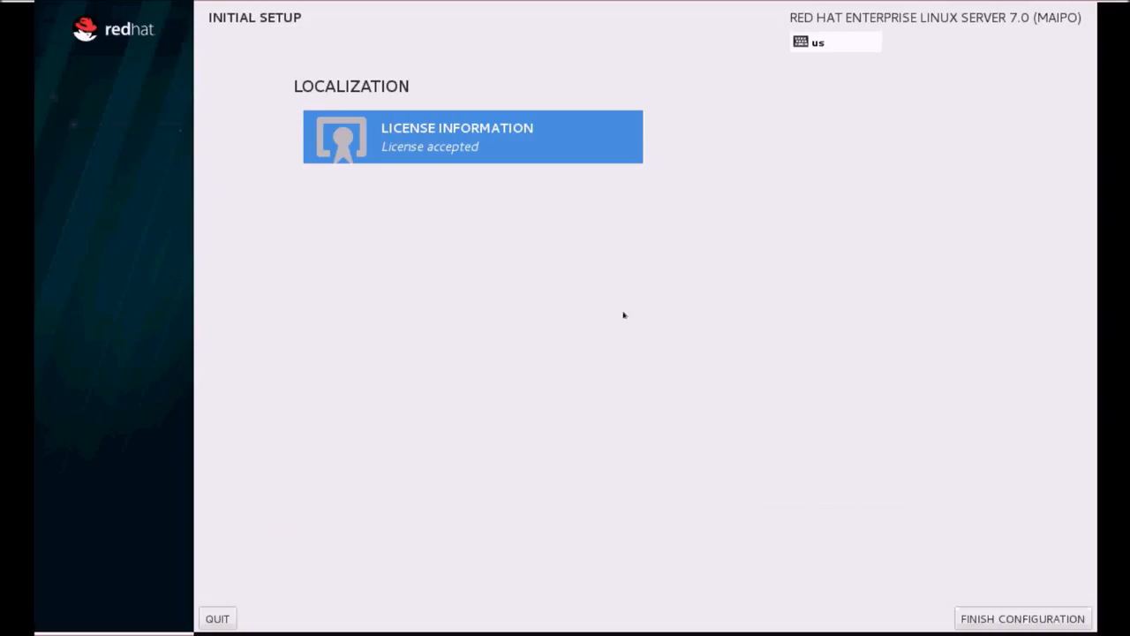
left_click(1023, 619)
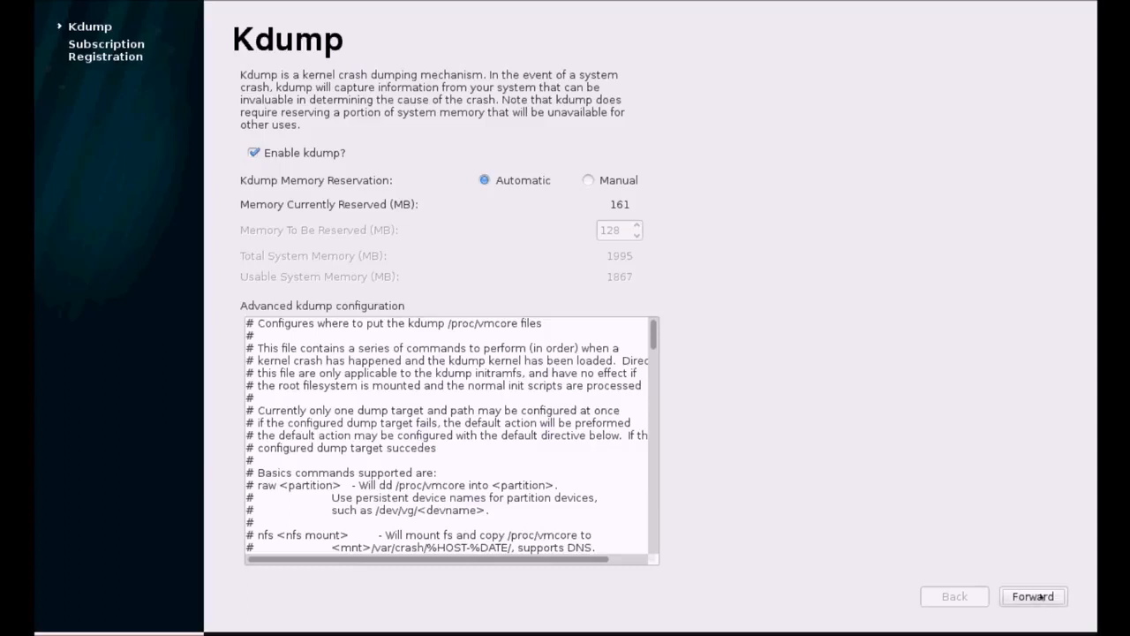
Keep default Kdump settings, choose 'No, I prefer to register at a later time', and finish.
left_click(1040, 594)
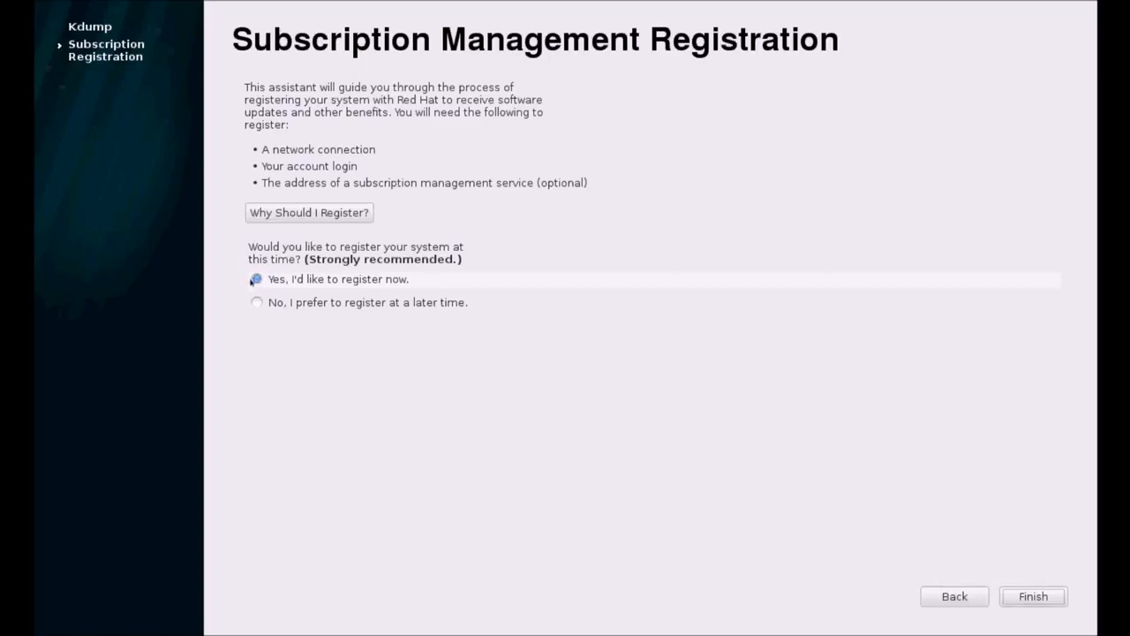
left_click(257, 303)
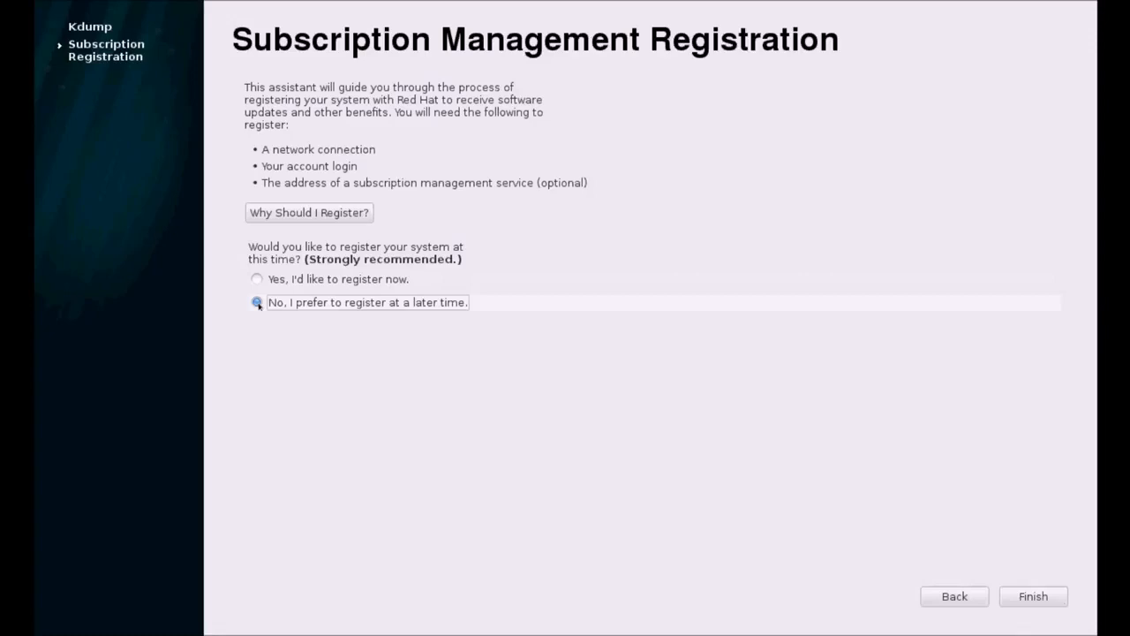
left_click(1054, 596)
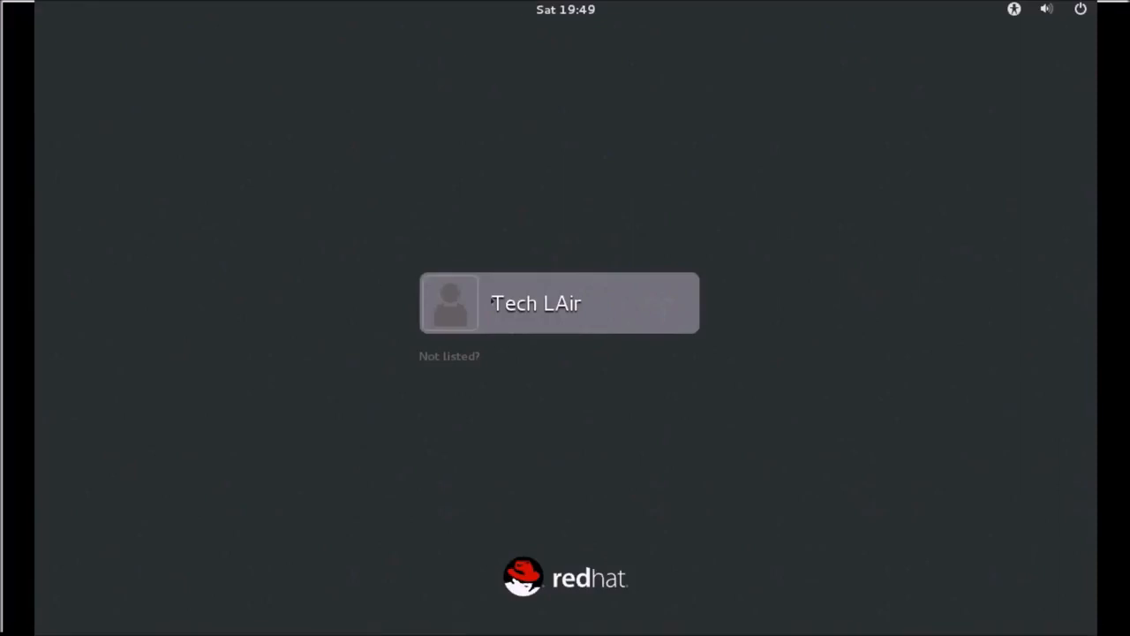
Sign in as techlair with the account password.
left_click(591, 318)
type("******")
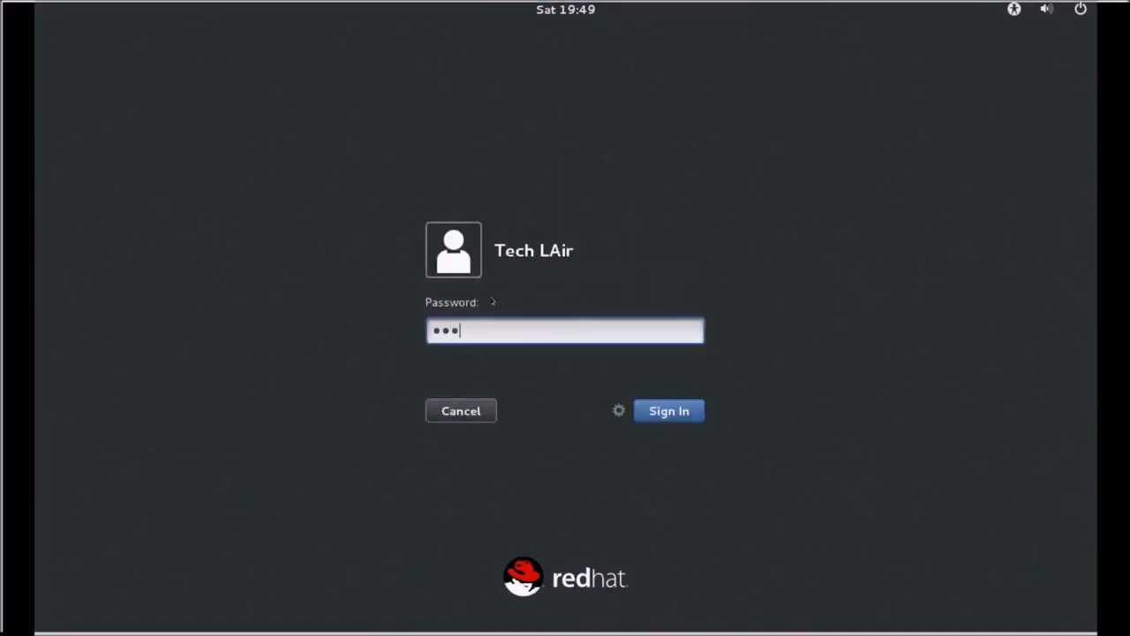
key("Return")
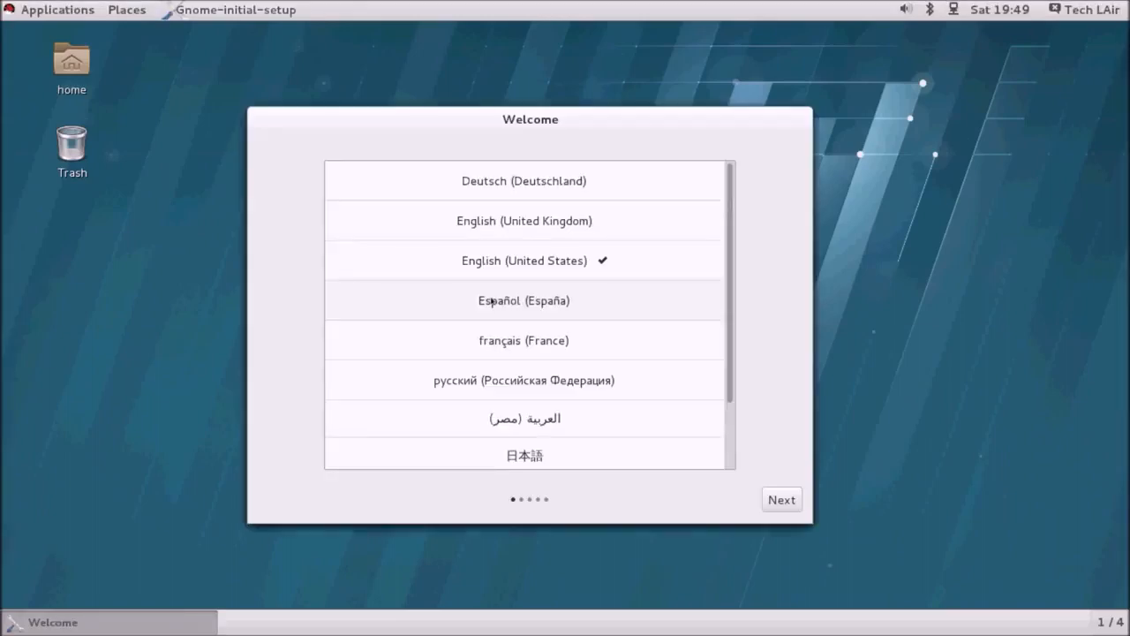
Accept English (United States) and US input, skip online accounts, start the desktop, and close GNOME Help.
left_click(792, 499)
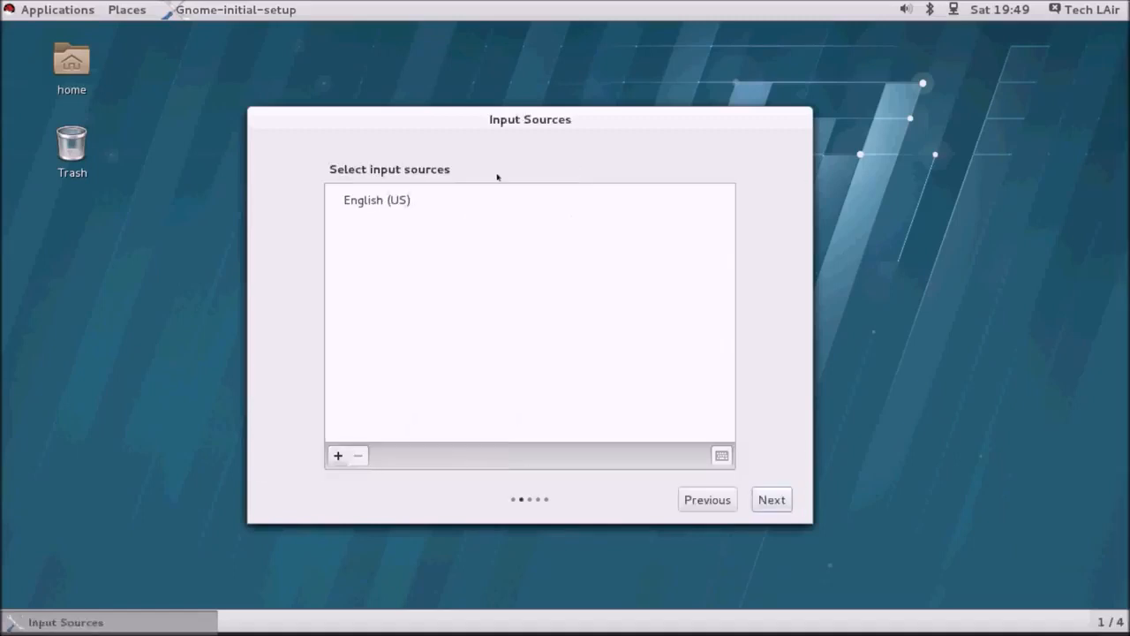
left_click(776, 507)
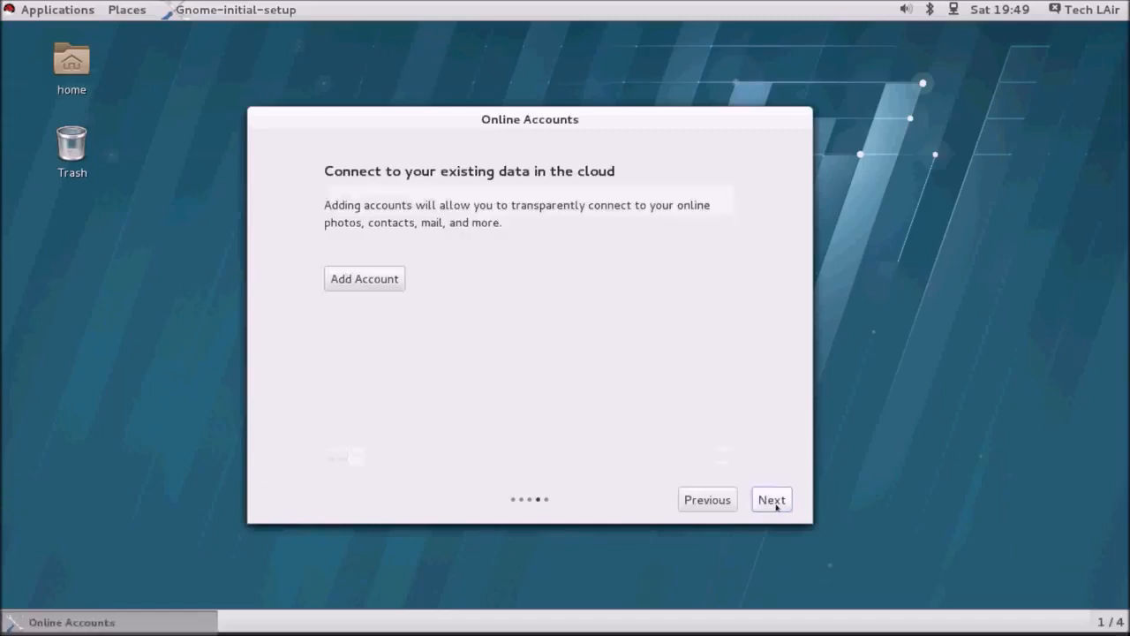
left_click(773, 501)
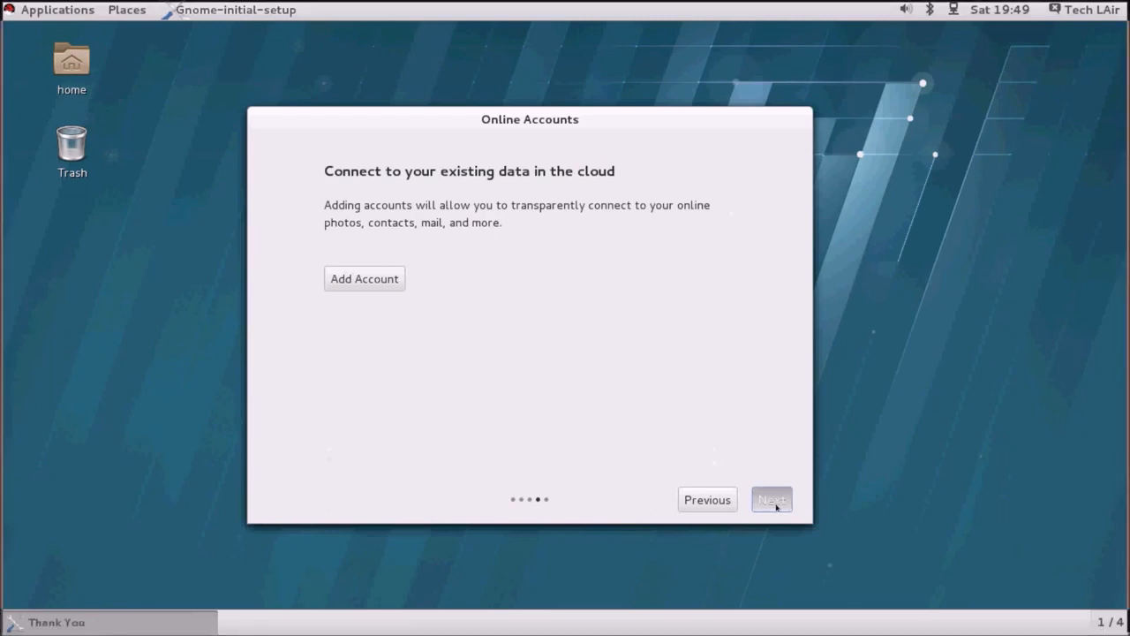
left_click(606, 445)
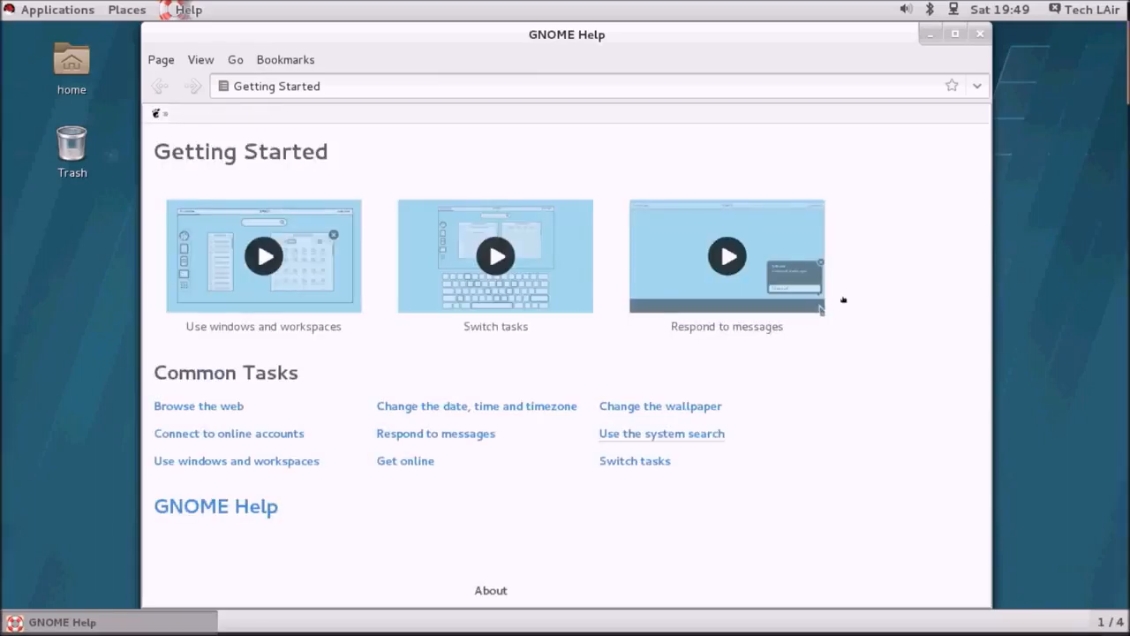
left_click(981, 35)
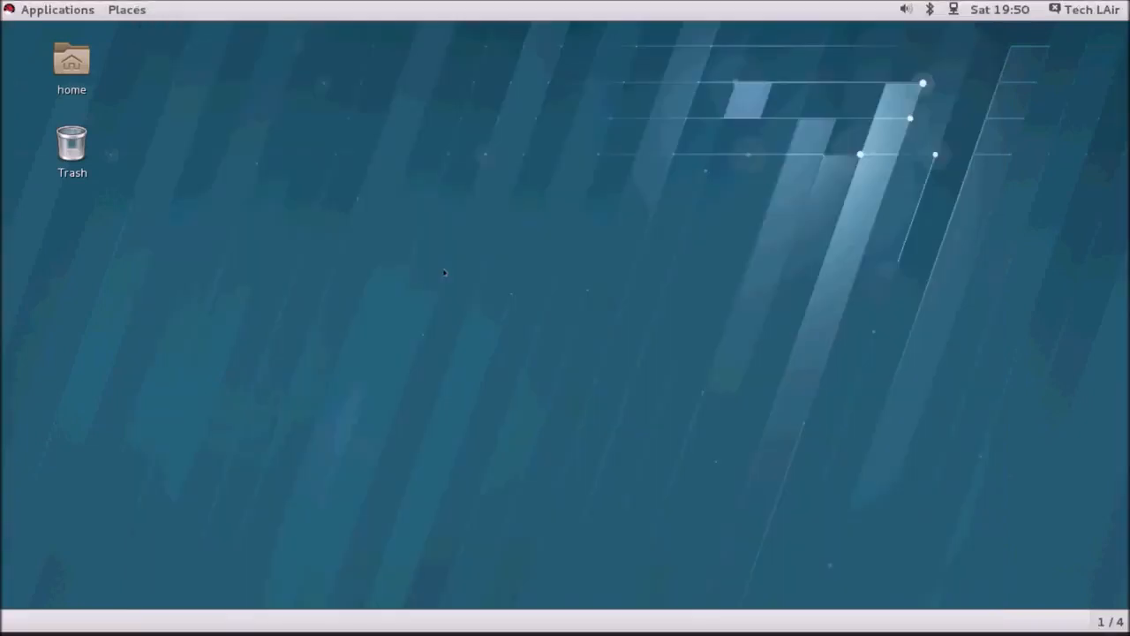